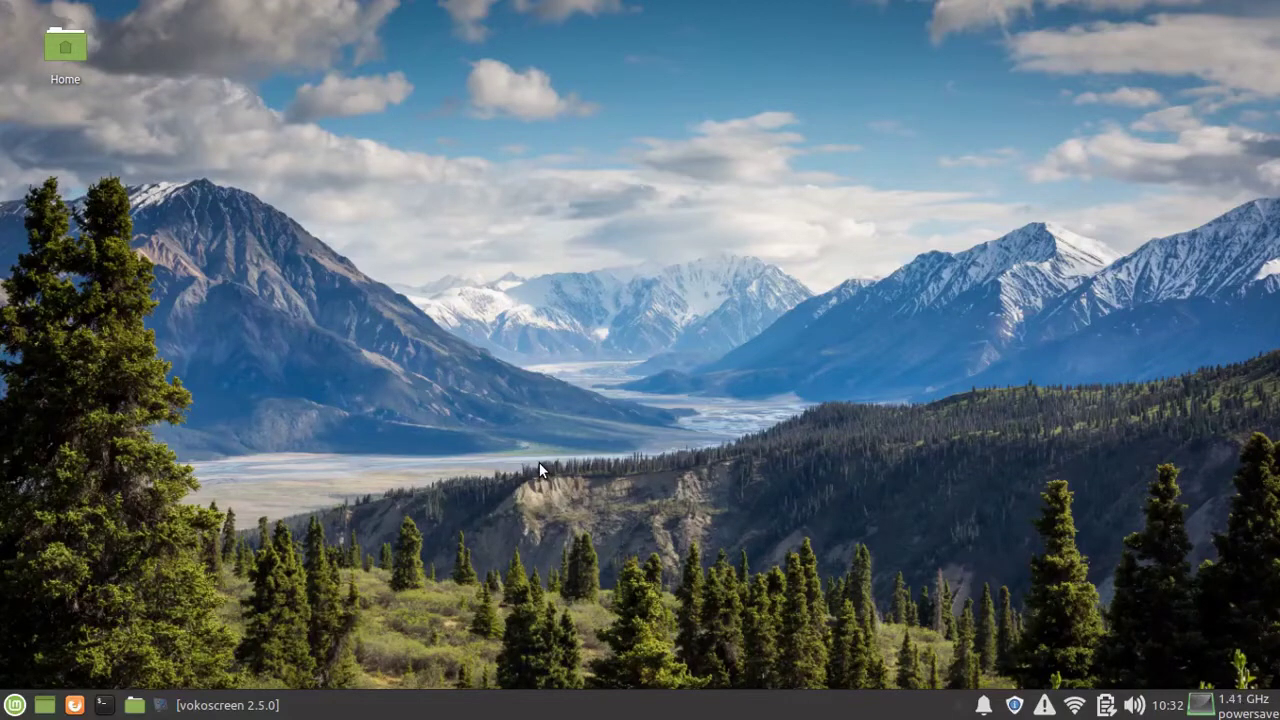
Launch Update Manager by searching 'update' in the Whisker menu.
{"action": "left_click", "coordinate": [13, 705]}
{"action": "left_click", "coordinate": [51, 592]}
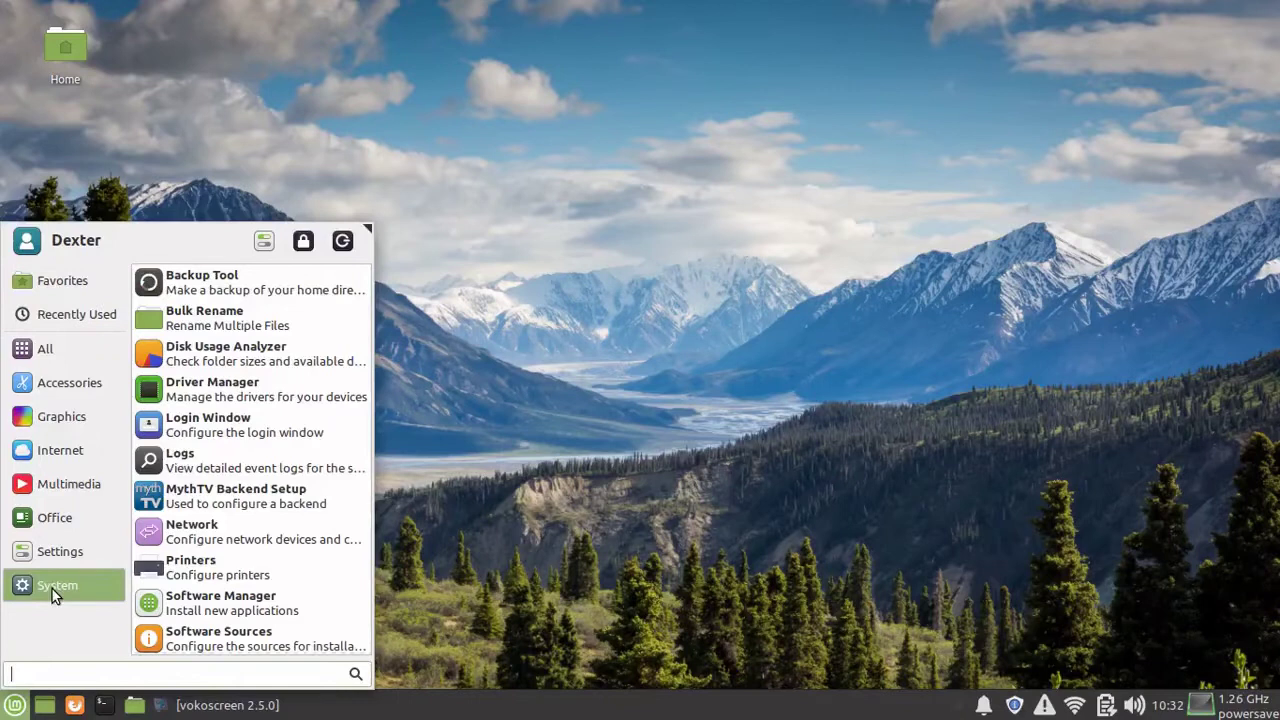
{"action": "scroll", "coordinate": [306, 552], "scroll_direction": "down", "scroll_amount": 5}
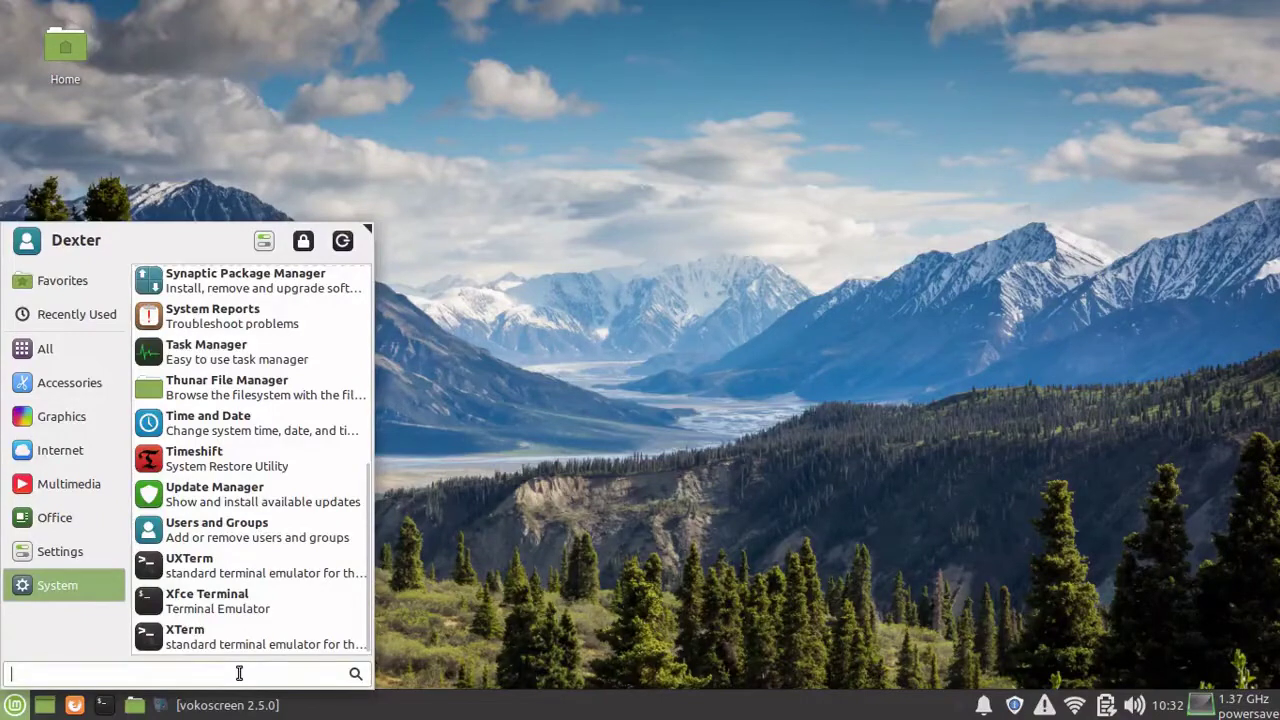
{"action": "type", "text": "u"}
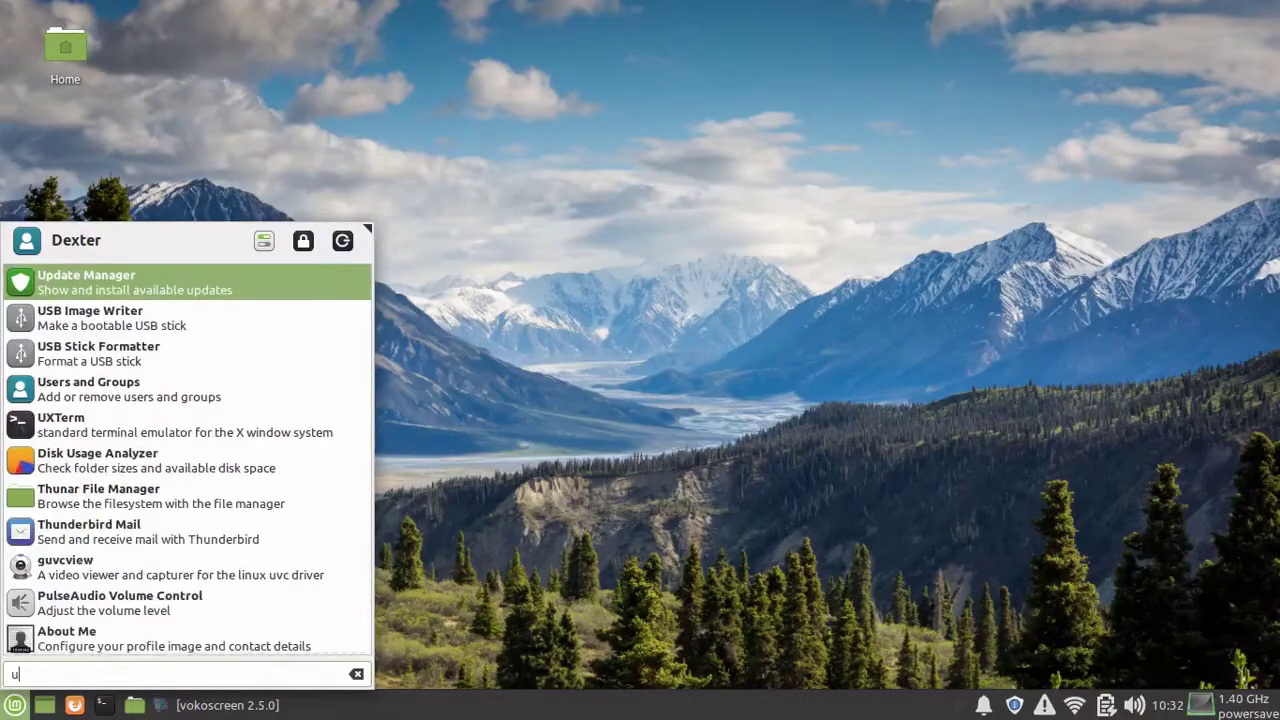
{"action": "type", "text": "pdate"}
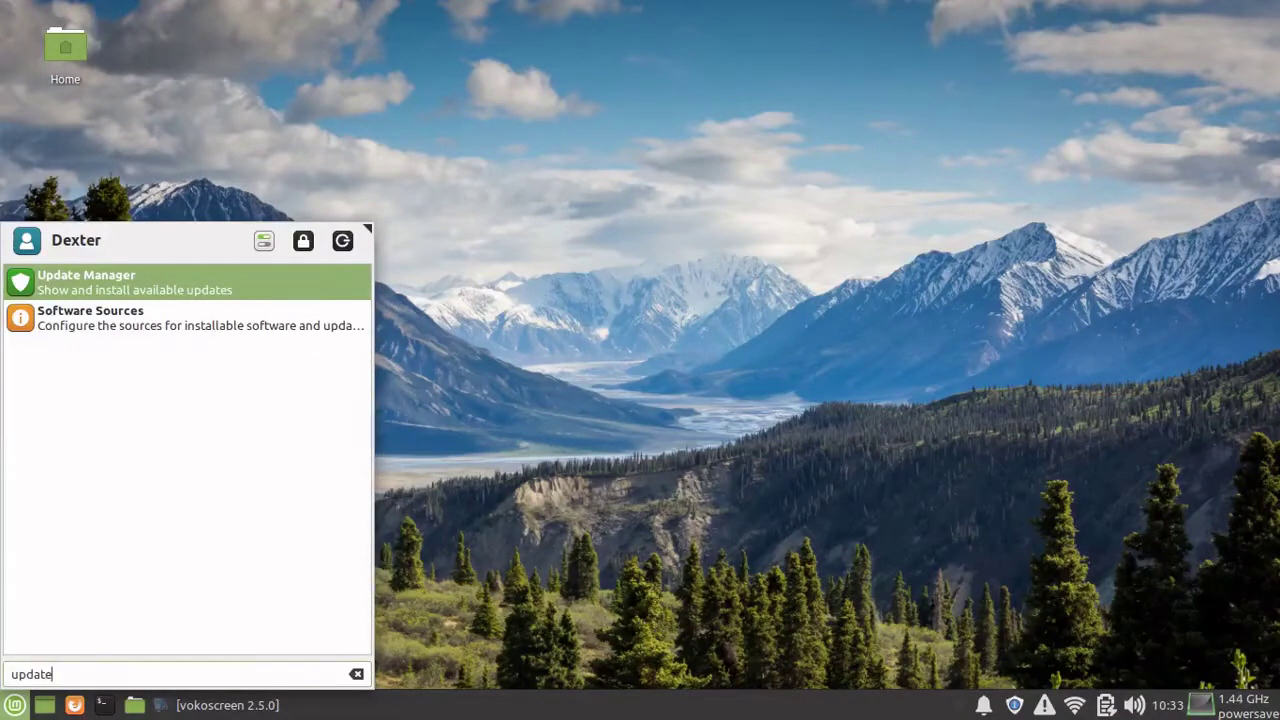
{"action": "left_click", "coordinate": [106, 281]}
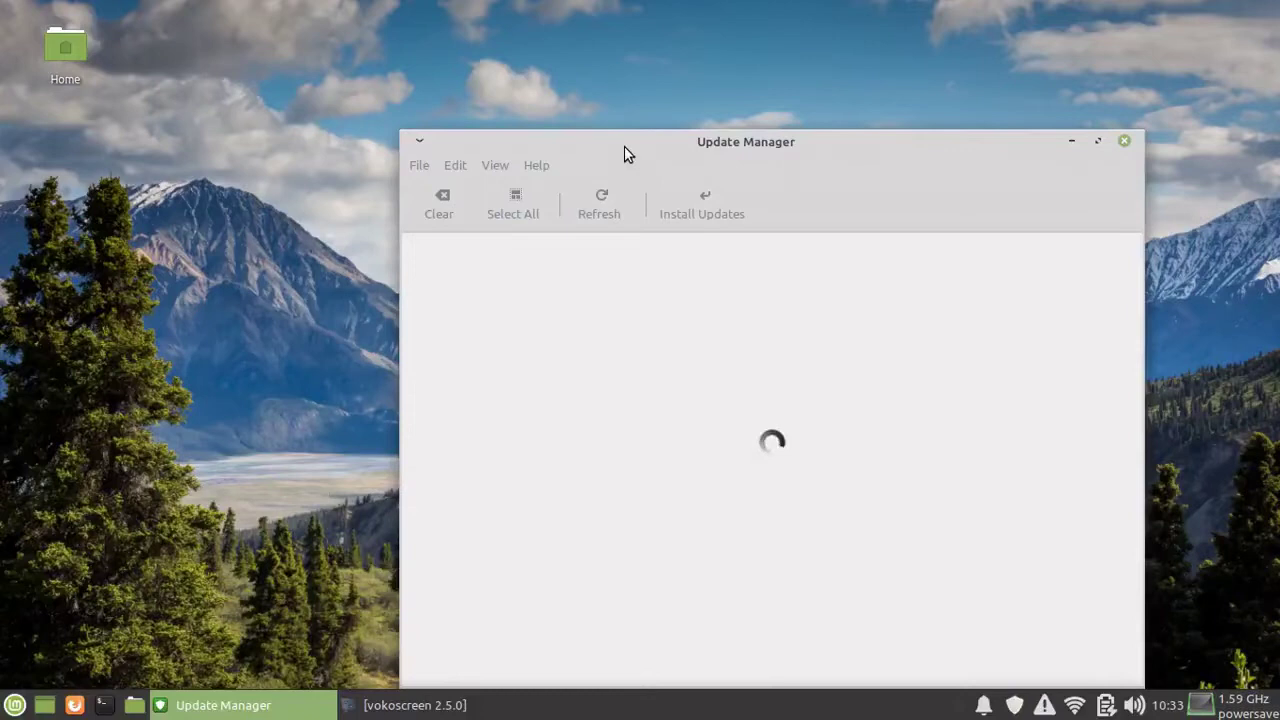
Move the Update Manager window up-left and scroll through the 116 selected updates (412 MB).
{"action": "left_click_drag", "start_coordinate": [624, 148], "coordinate": [500, 55]}
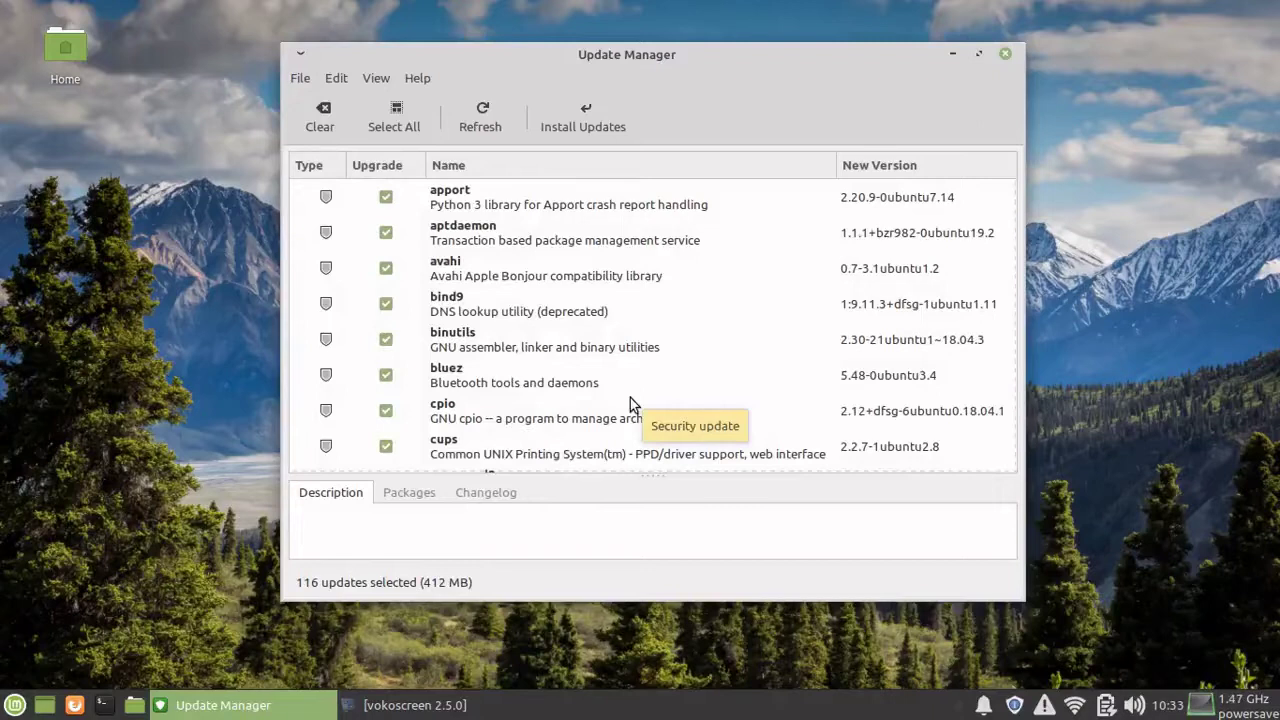
{"action": "scroll", "coordinate": [630, 403], "scroll_direction": "down", "scroll_amount": 2}
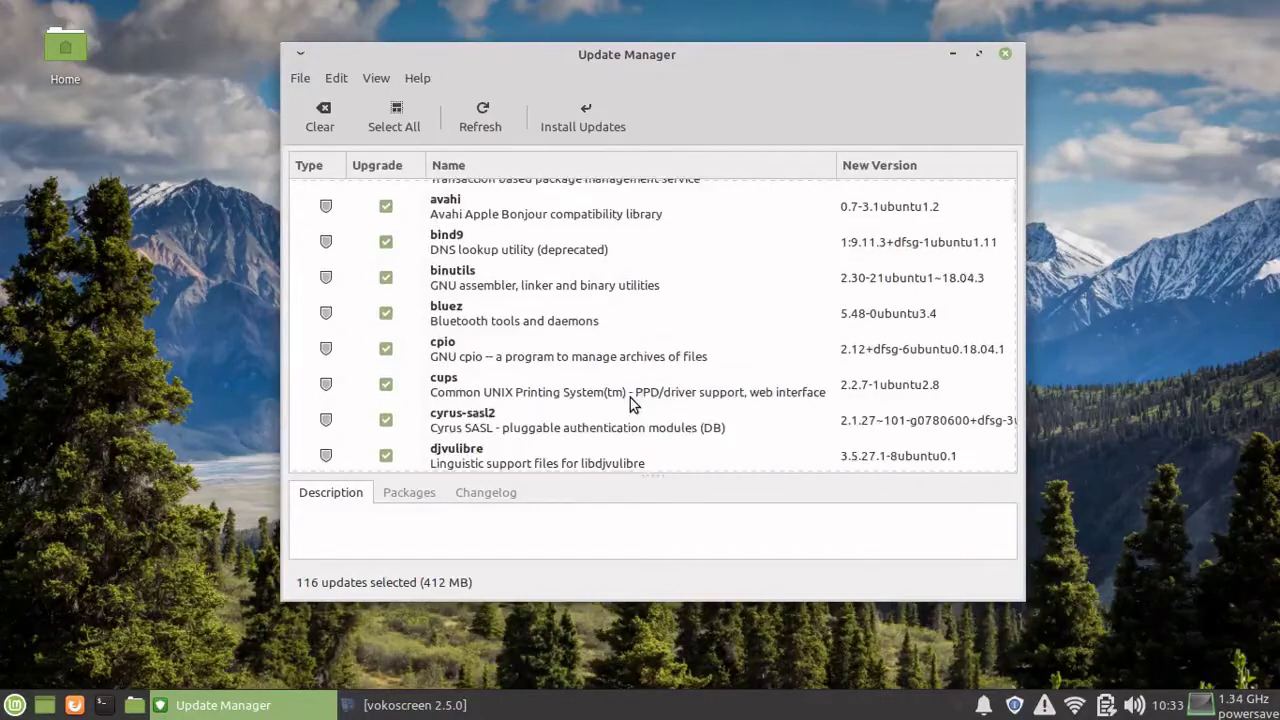
{"action": "scroll", "coordinate": [630, 403], "scroll_direction": "up", "scroll_amount": 2}
{"action": "scroll", "coordinate": [630, 403], "scroll_direction": "down", "scroll_amount": 8}
{"action": "scroll", "coordinate": [630, 403], "scroll_direction": "down", "scroll_amount": 15}
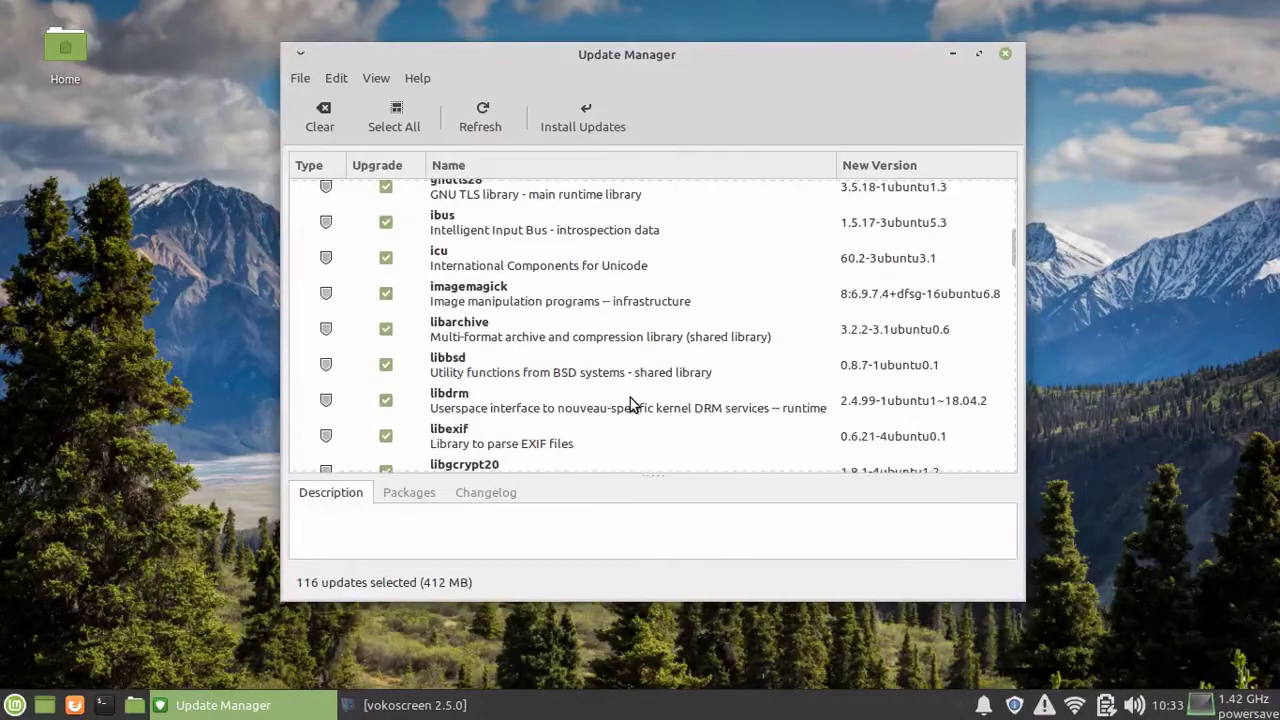
{"action": "scroll", "coordinate": [630, 403], "scroll_direction": "down", "scroll_amount": 9}
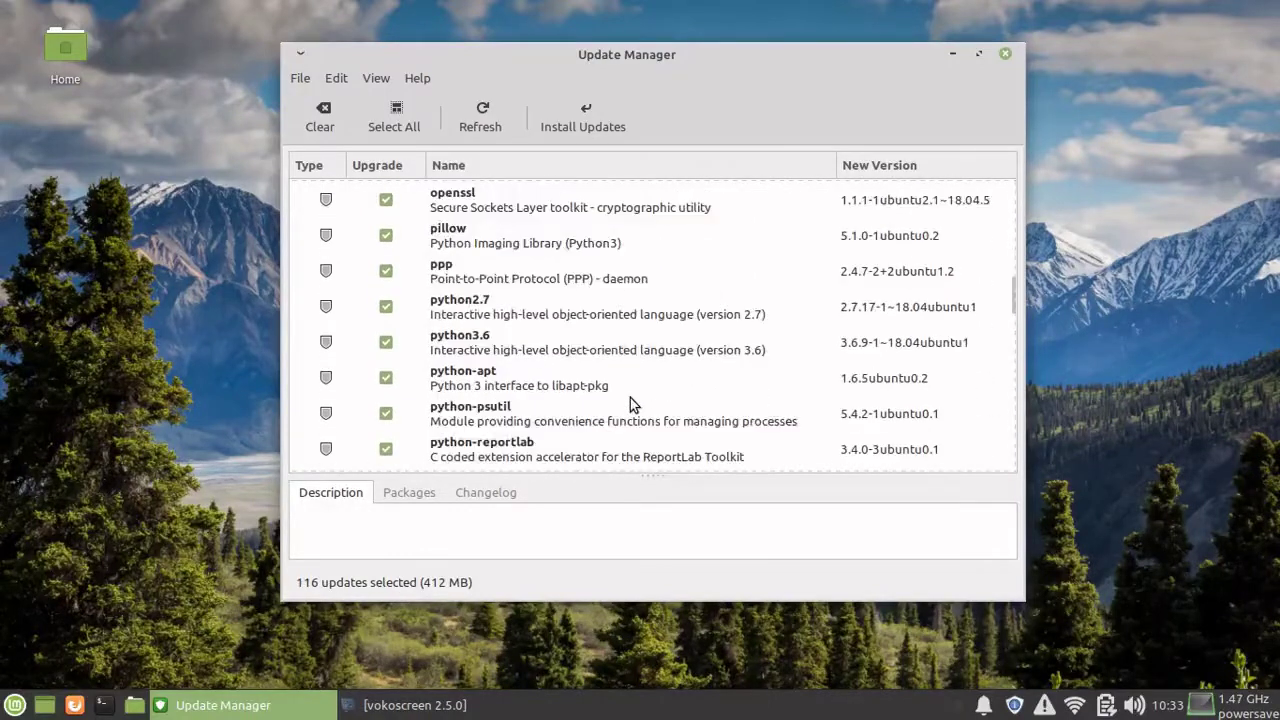
{"action": "scroll", "coordinate": [631, 398], "scroll_direction": "up", "scroll_amount": 5}
{"action": "scroll", "coordinate": [631, 398], "scroll_direction": "up", "scroll_amount": 5}
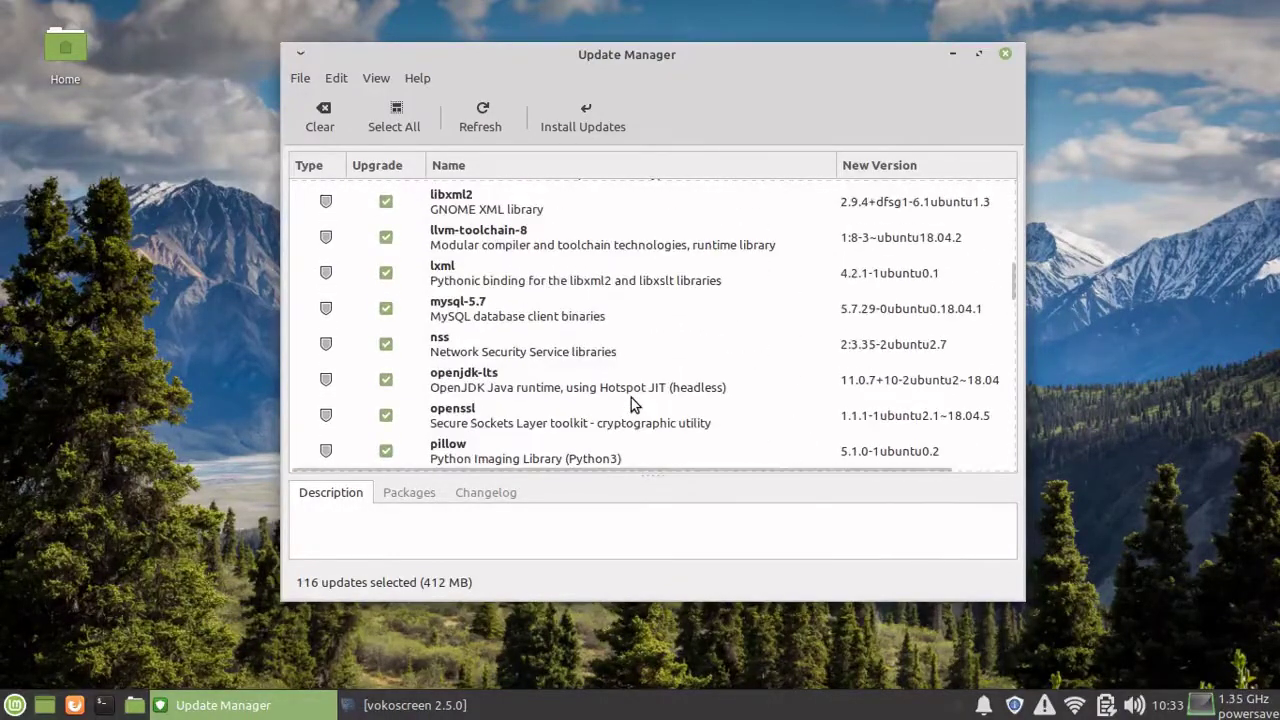
{"action": "scroll", "coordinate": [640, 397], "scroll_direction": "up", "scroll_amount": 11}
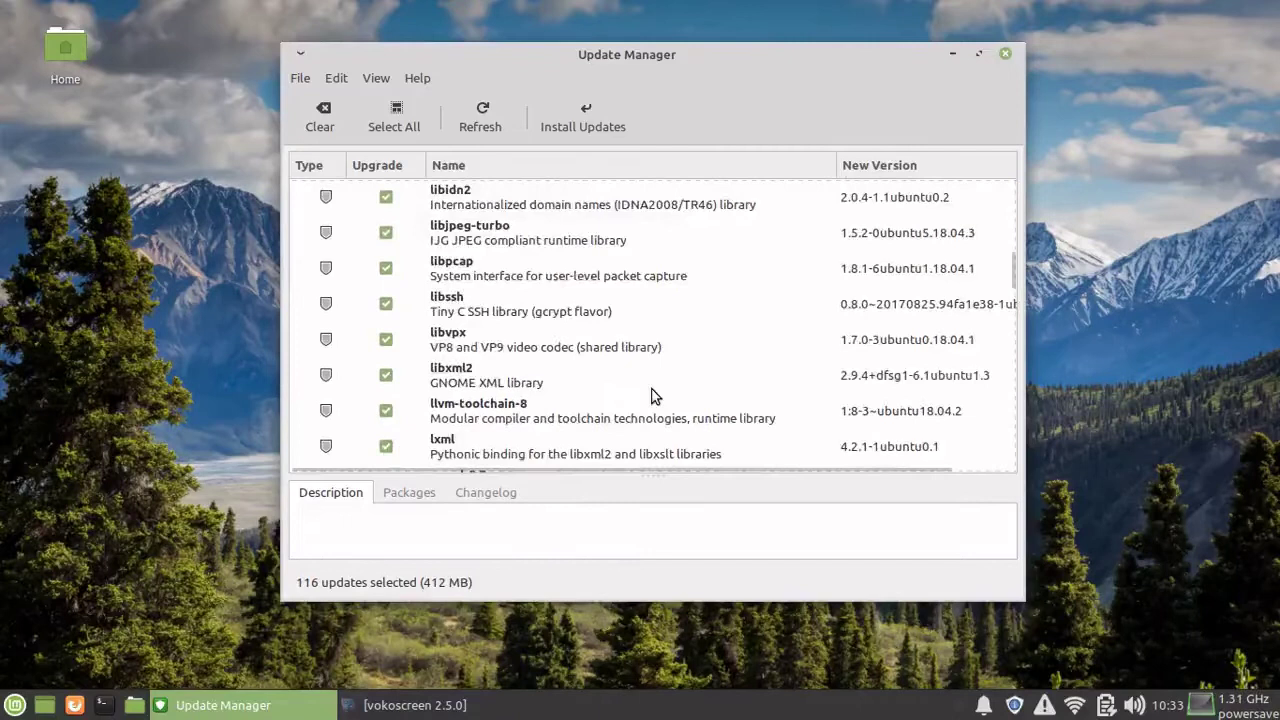
{"action": "scroll", "coordinate": [650, 394], "scroll_direction": "up", "scroll_amount": 20}
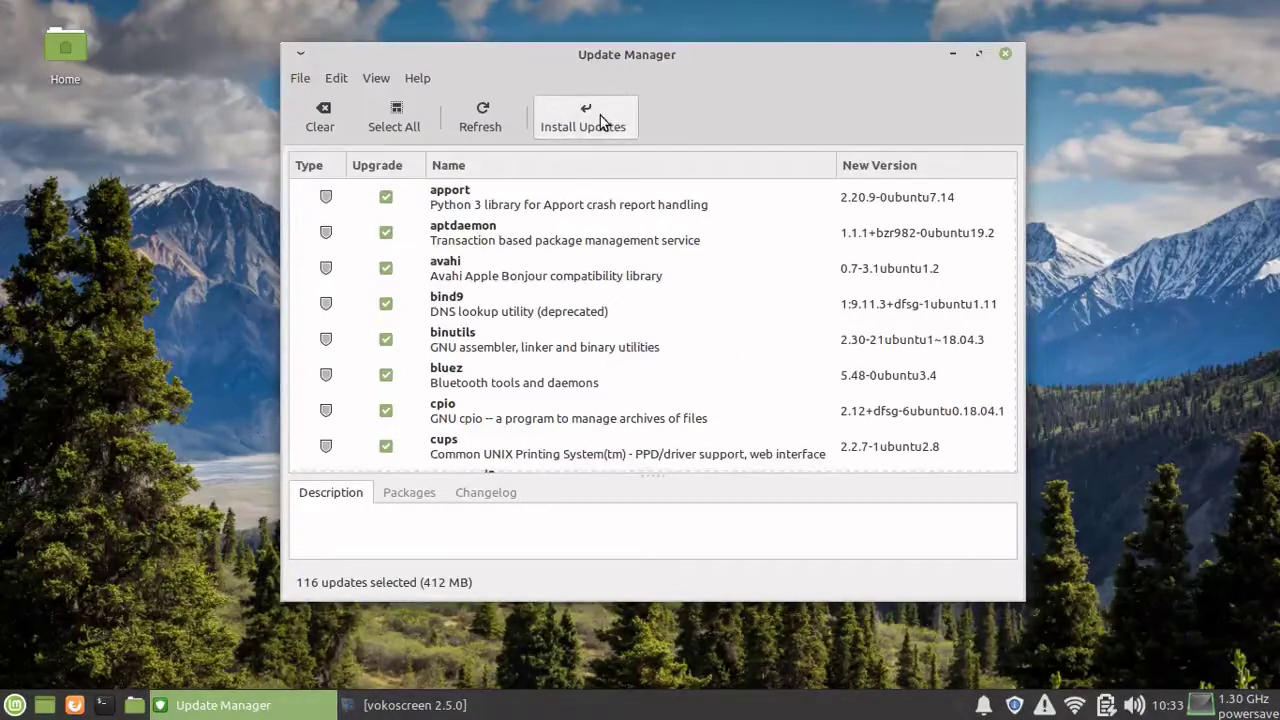
Install the selected updates, accepting the extra packages the upgrade requires.
{"action": "left_click", "coordinate": [600, 115]}
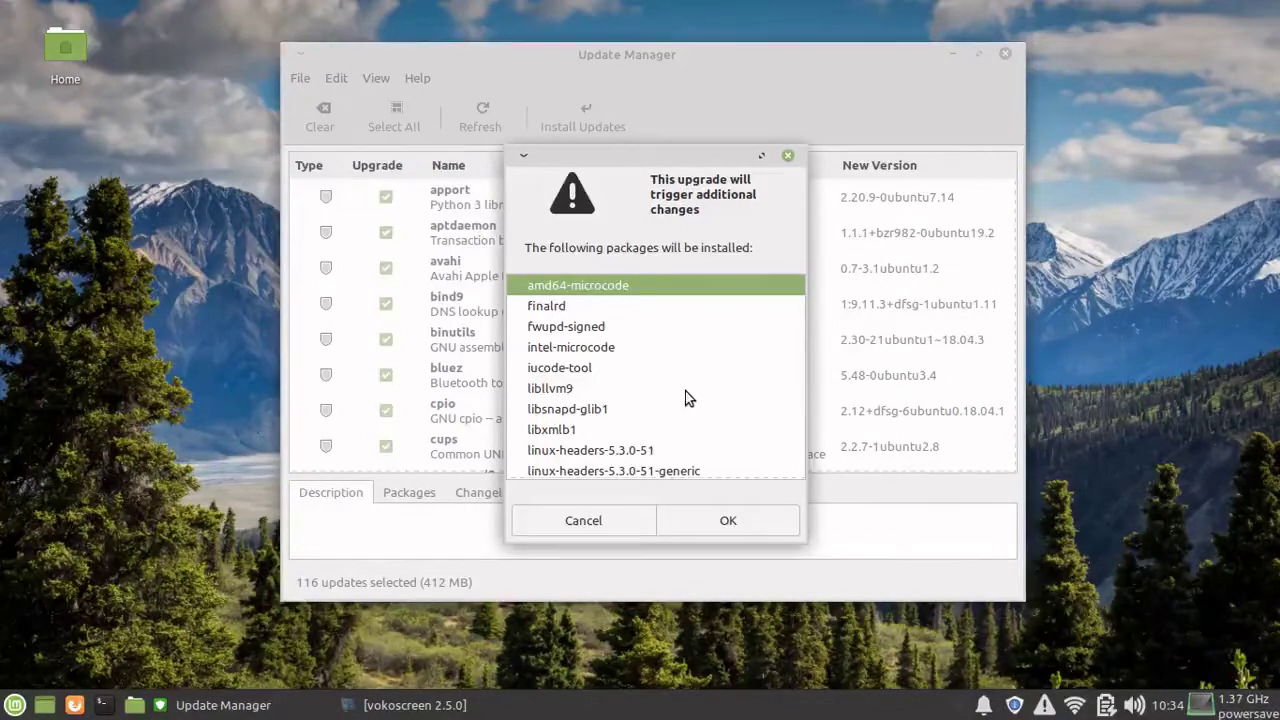
{"action": "left_click", "coordinate": [720, 522]}
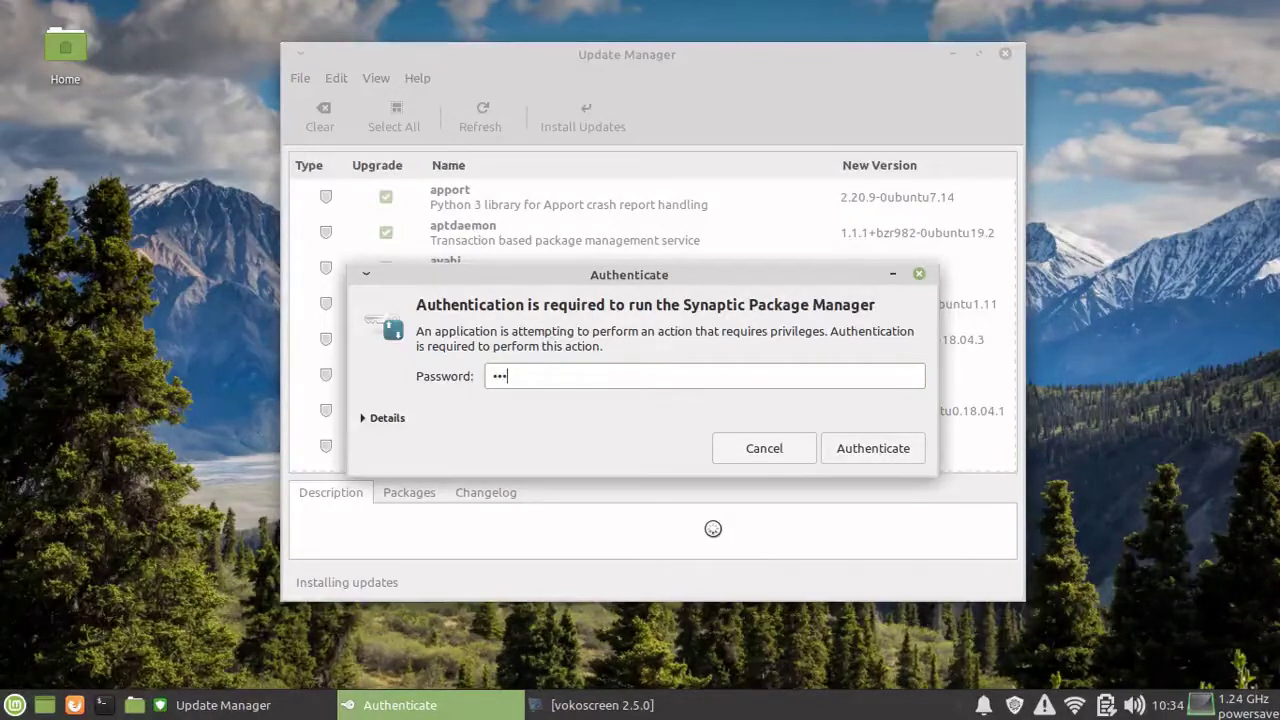
Authenticate with the account password and show the individual package files downloading.
{"action": "type", "text": "••"}
{"action": "left_click", "coordinate": [862, 460]}
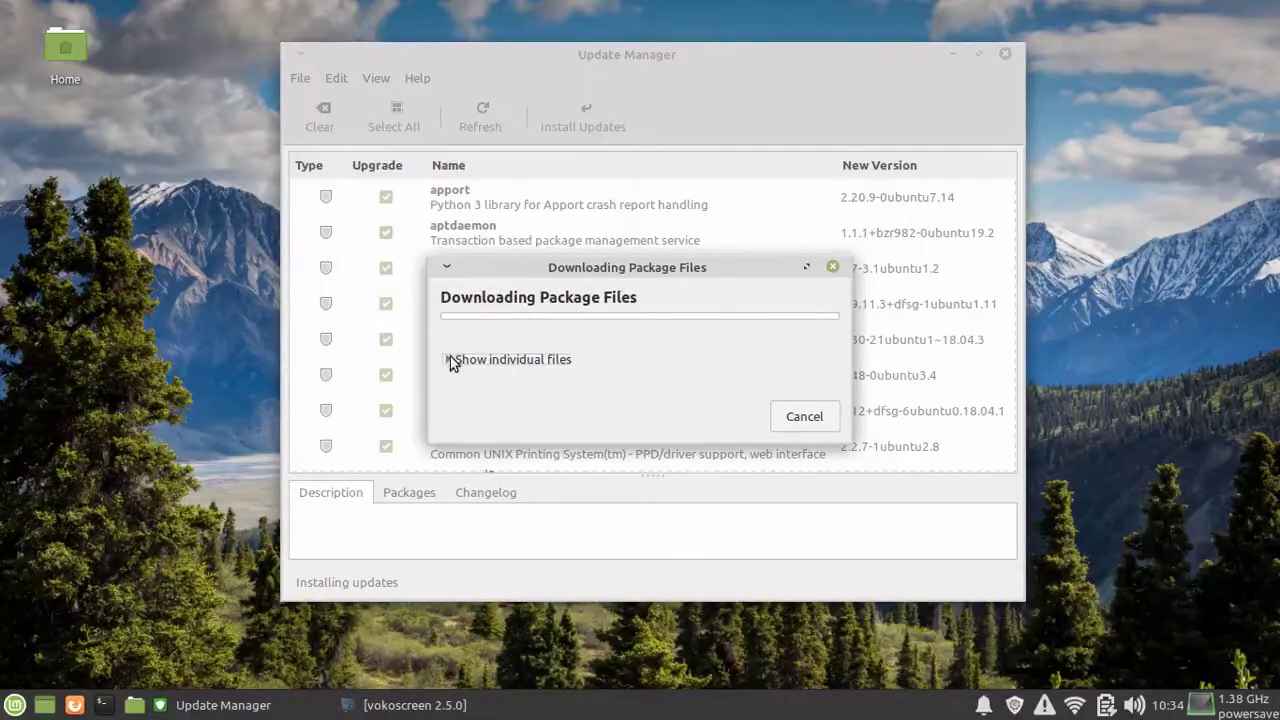
{"action": "left_click", "coordinate": [450, 362]}
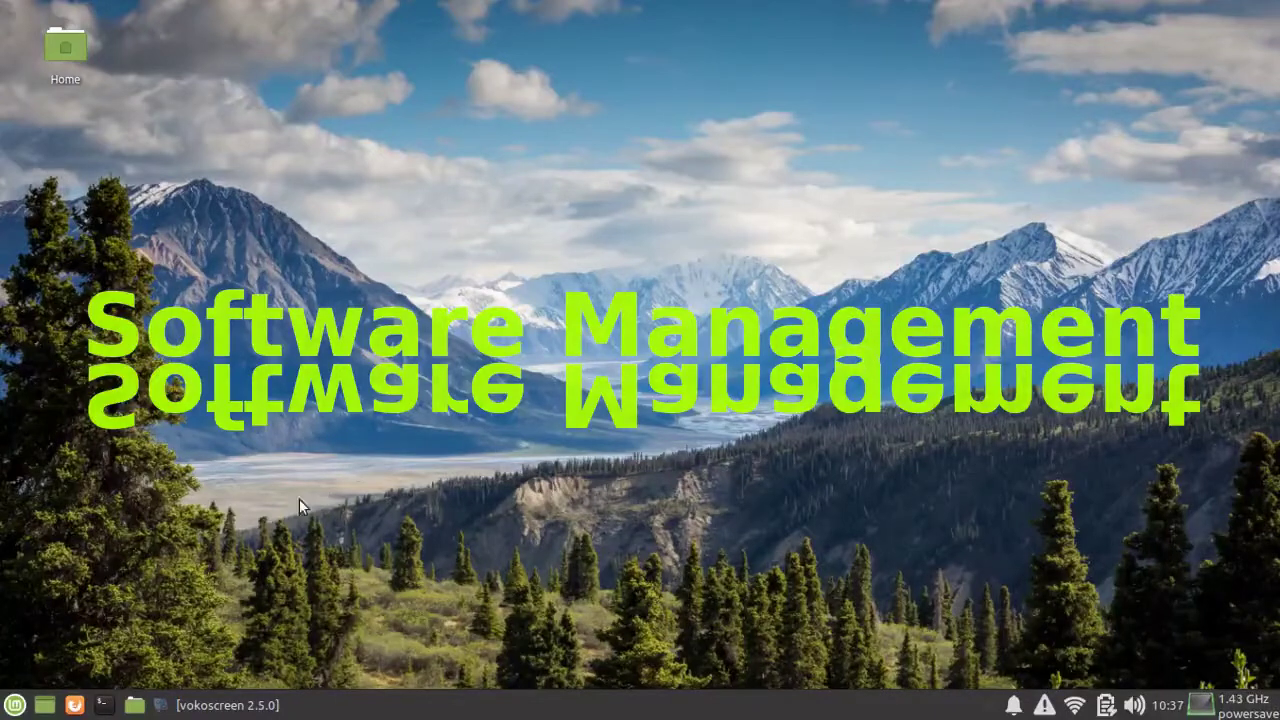
Launch Software Manager from the System category of the Whisker menu.
{"action": "left_click", "coordinate": [14, 705]}
{"action": "left_click", "coordinate": [45, 590]}
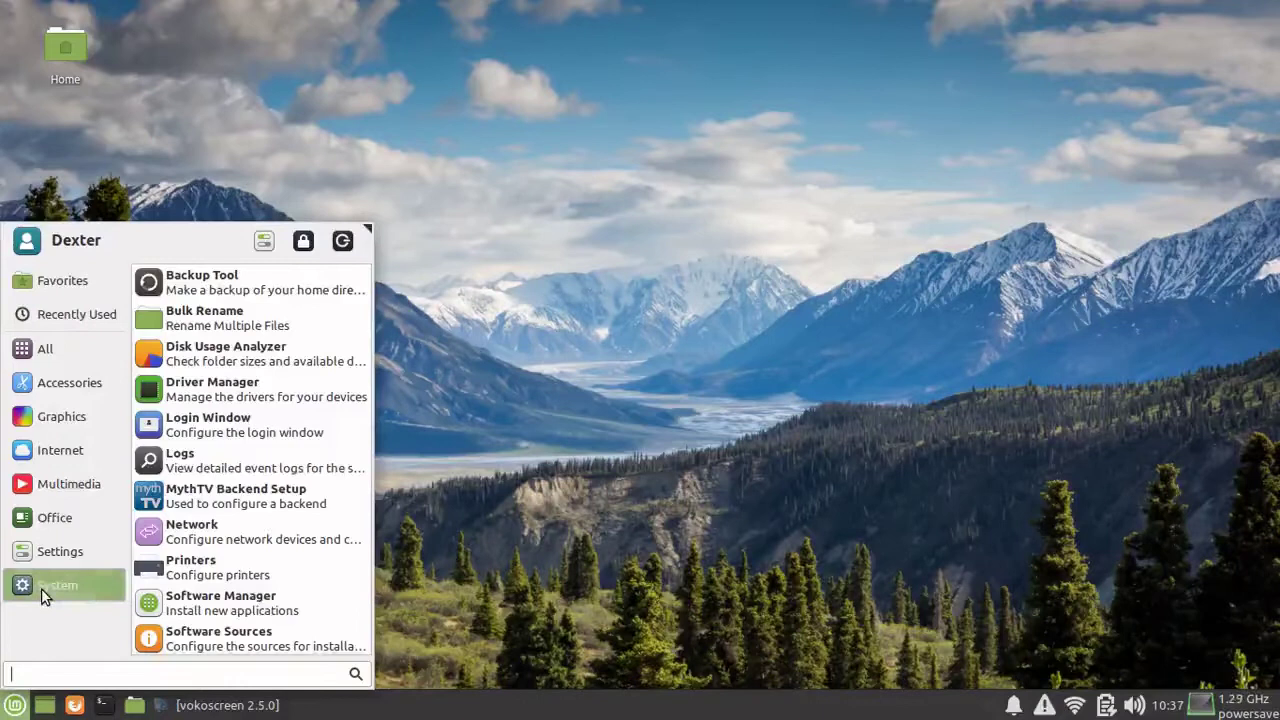
{"action": "scroll", "coordinate": [295, 498], "scroll_direction": "down", "scroll_amount": 3}
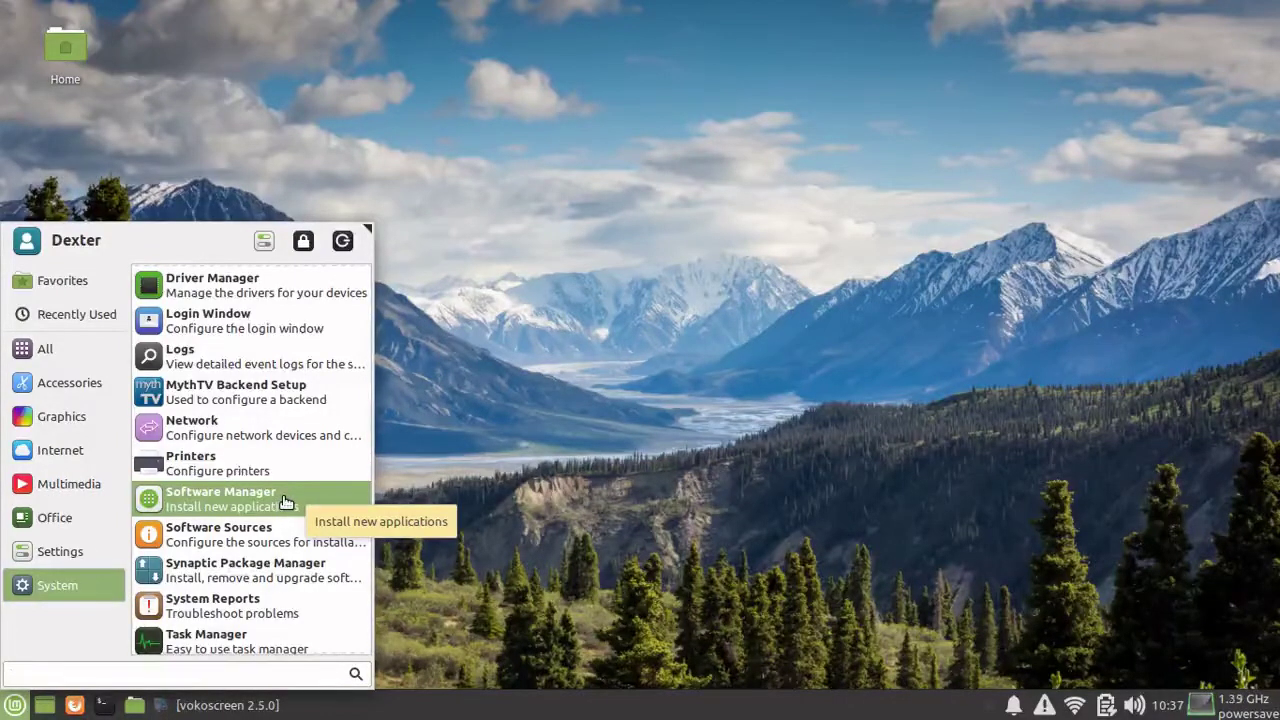
{"action": "left_click", "coordinate": [286, 494]}
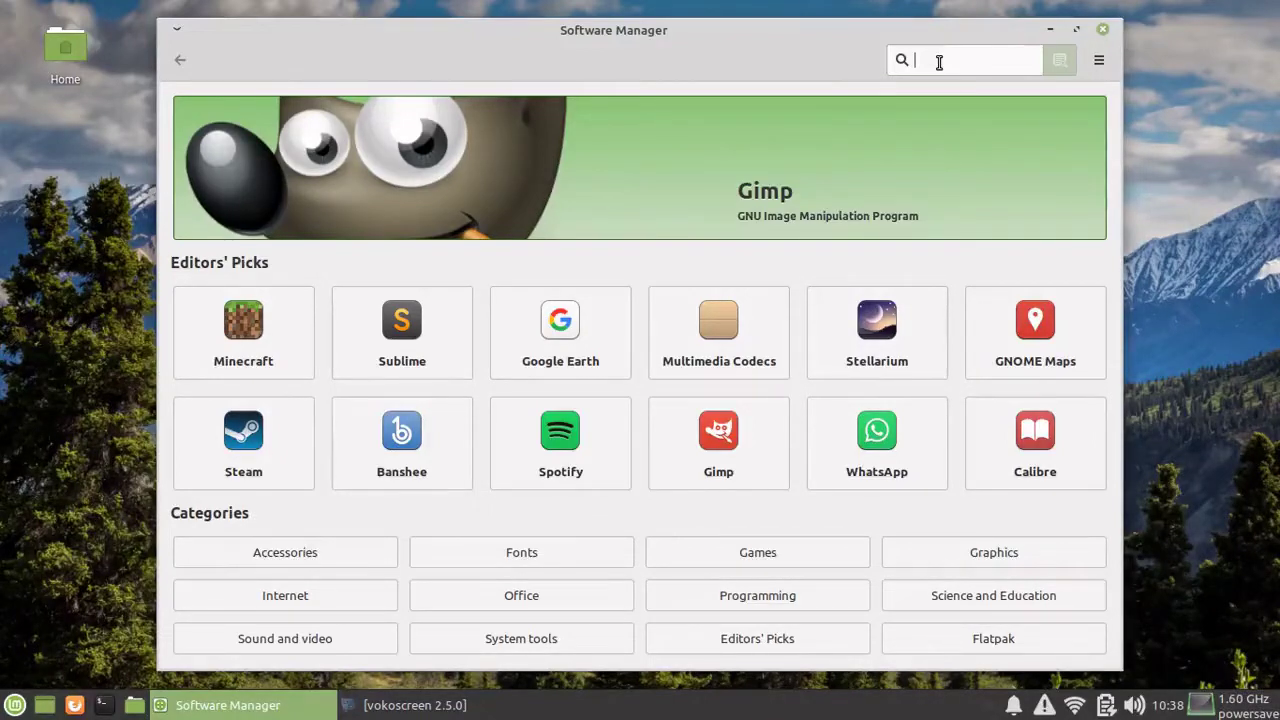
Search the catalogue for 'vector' and scroll the results, with Inkscape listed first.
{"action": "type", "text": "vector"}
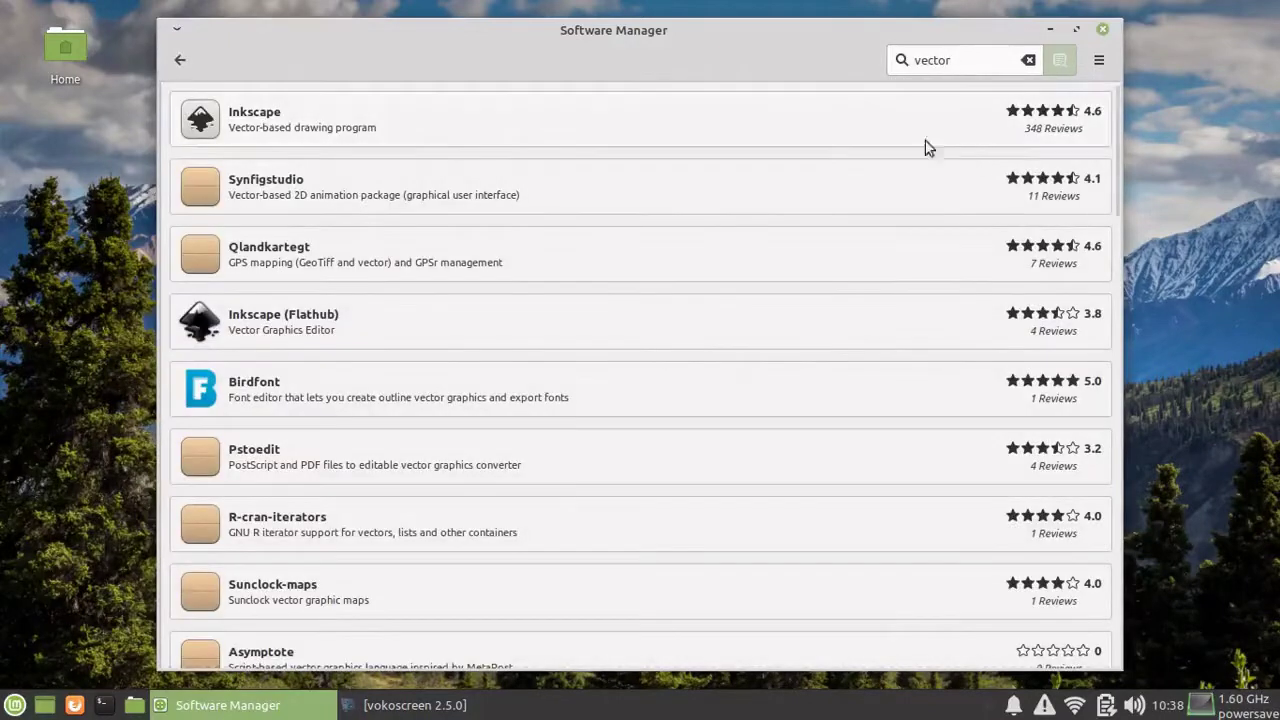
{"action": "scroll", "coordinate": [793, 240], "scroll_direction": "down", "scroll_amount": 10}
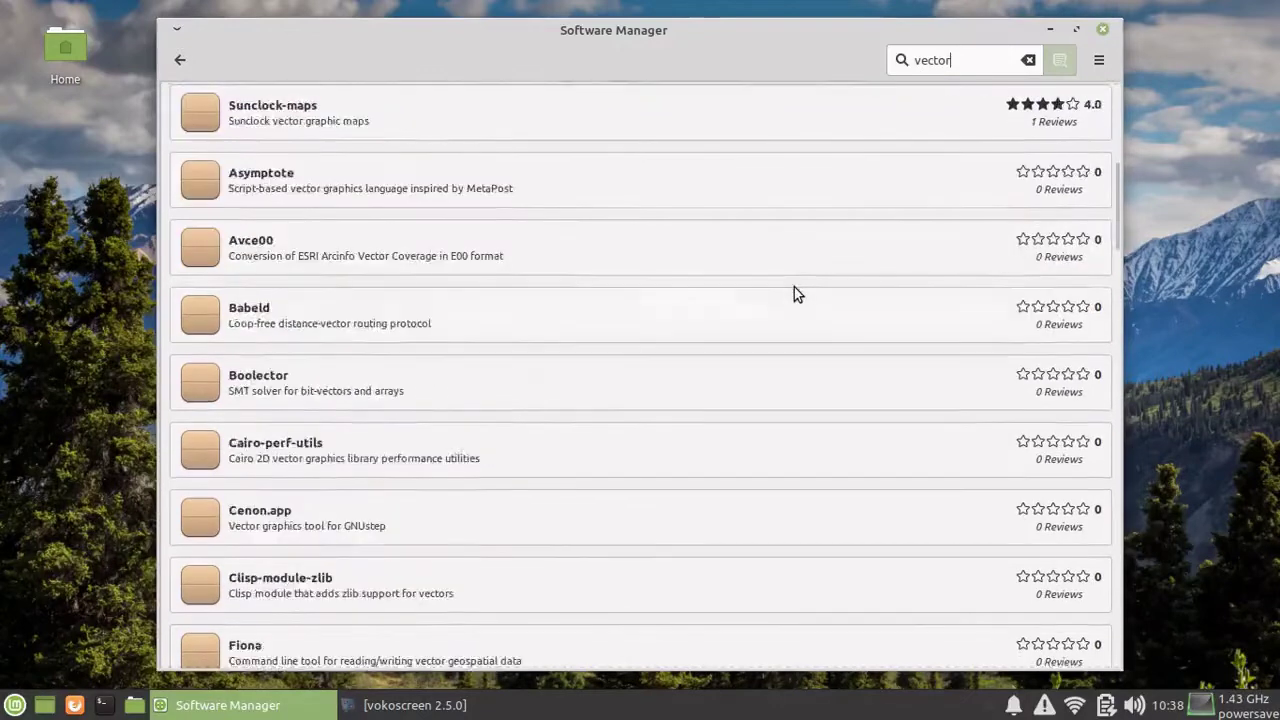
{"action": "scroll", "coordinate": [794, 287], "scroll_direction": "down", "scroll_amount": 2}
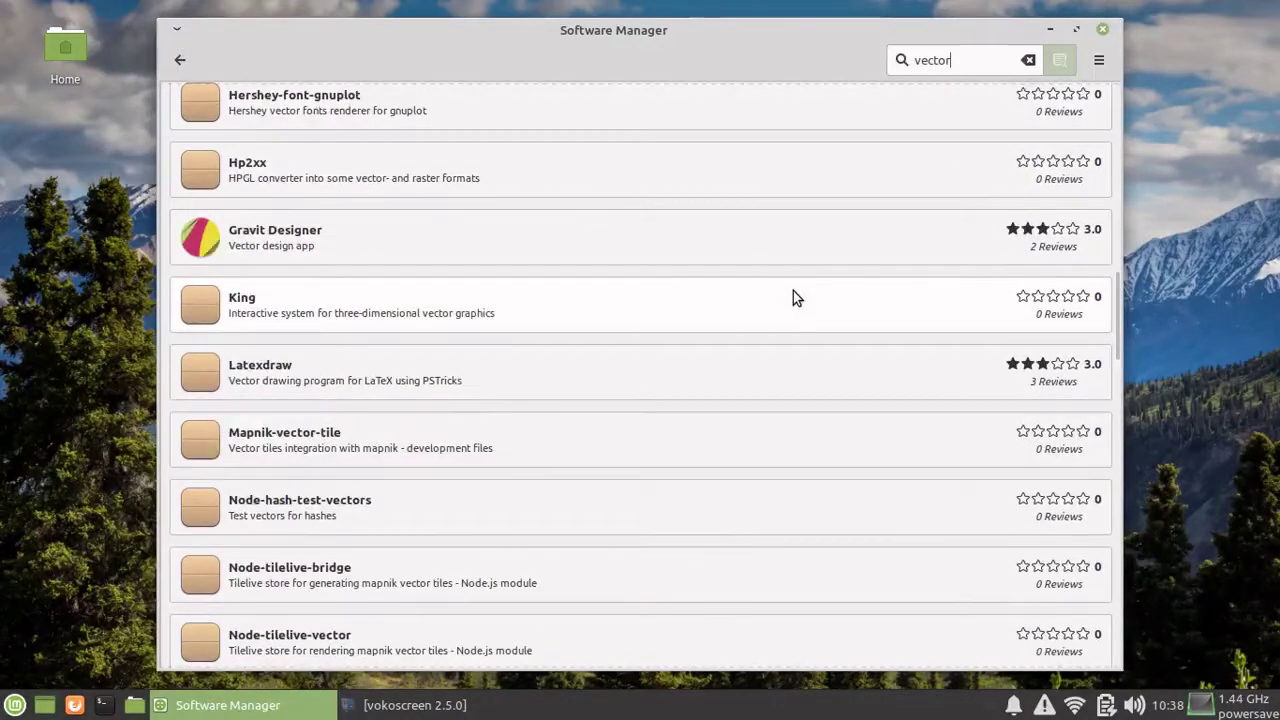
{"action": "scroll", "coordinate": [793, 291], "scroll_direction": "up", "scroll_amount": 8}
{"action": "scroll", "coordinate": [793, 291], "scroll_direction": "up", "scroll_amount": 4}
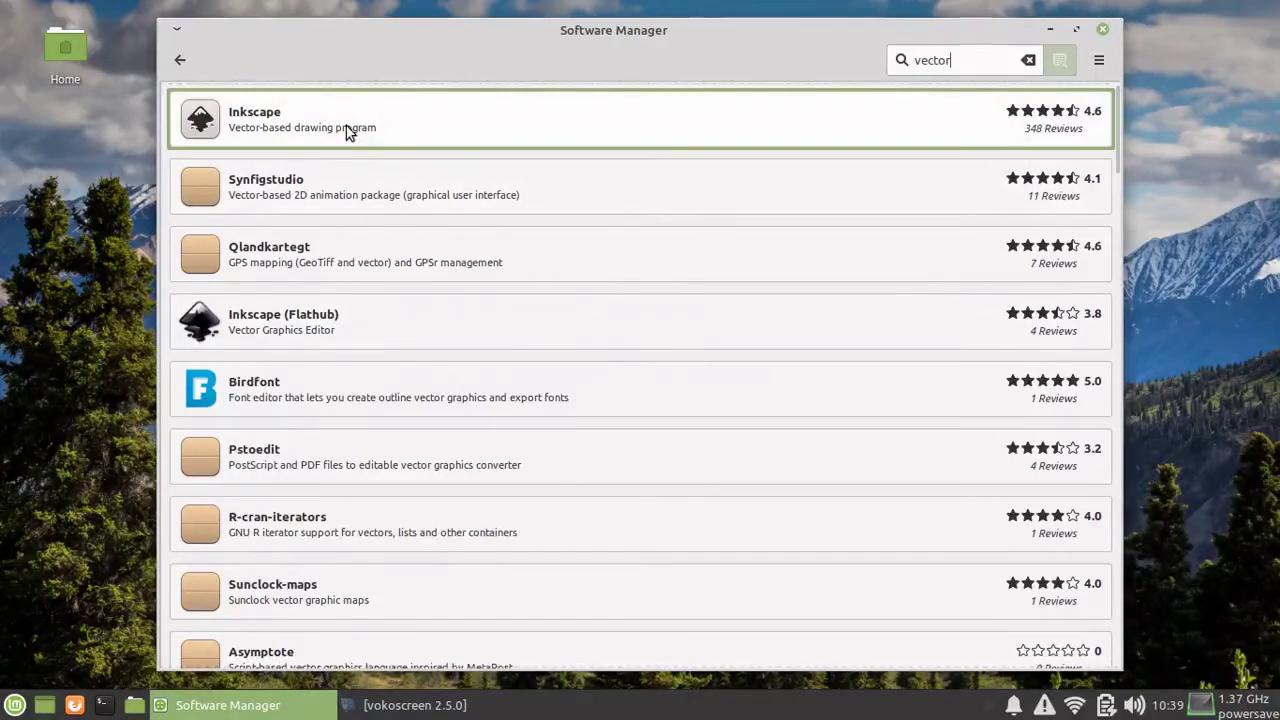
Review Inkscape's description and reviews on its details page, then start installing it.
{"action": "left_click", "coordinate": [396, 127]}
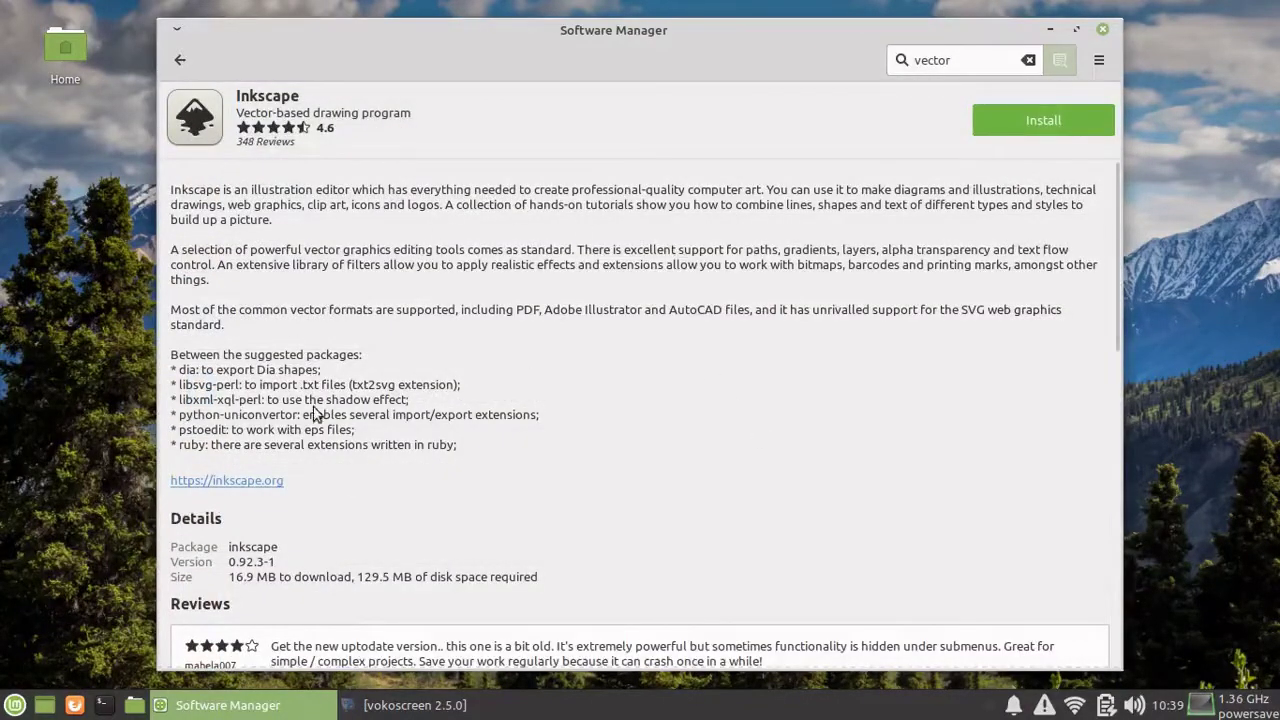
{"action": "scroll", "coordinate": [810, 283], "scroll_direction": "down", "scroll_amount": 3}
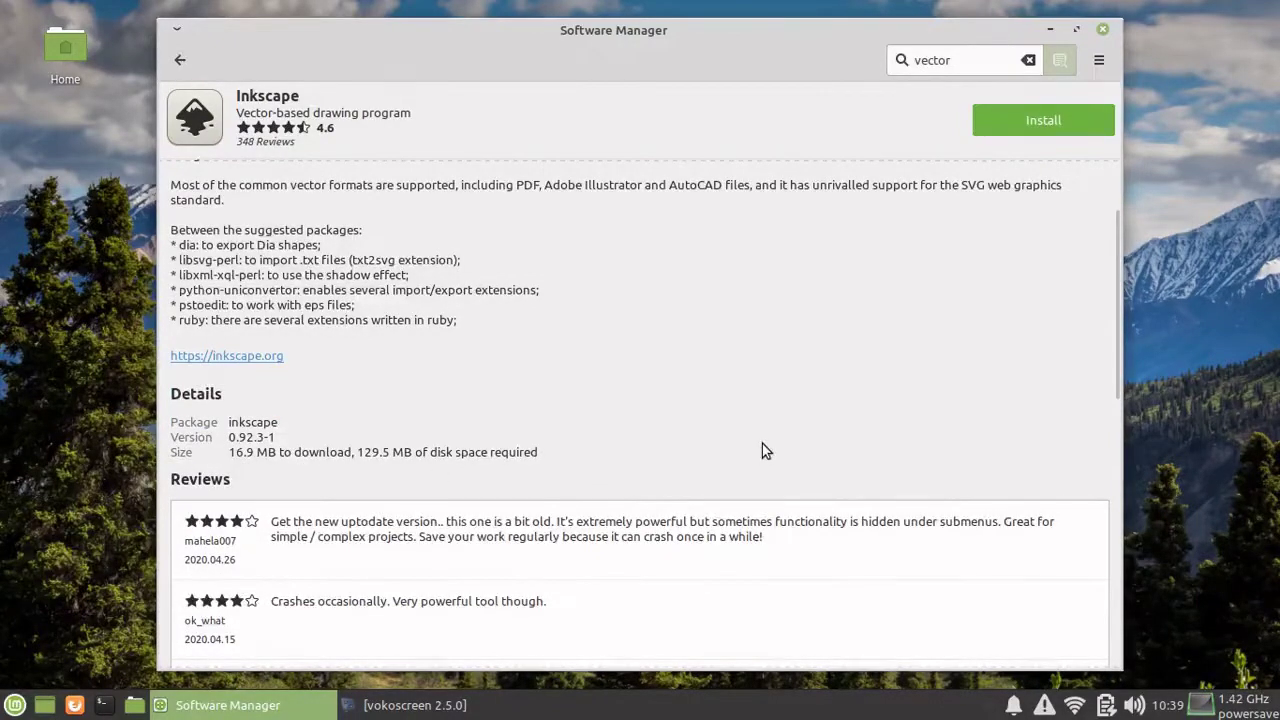
{"action": "scroll", "coordinate": [760, 447], "scroll_direction": "down", "scroll_amount": 5}
{"action": "scroll", "coordinate": [762, 347], "scroll_direction": "up", "scroll_amount": 10}
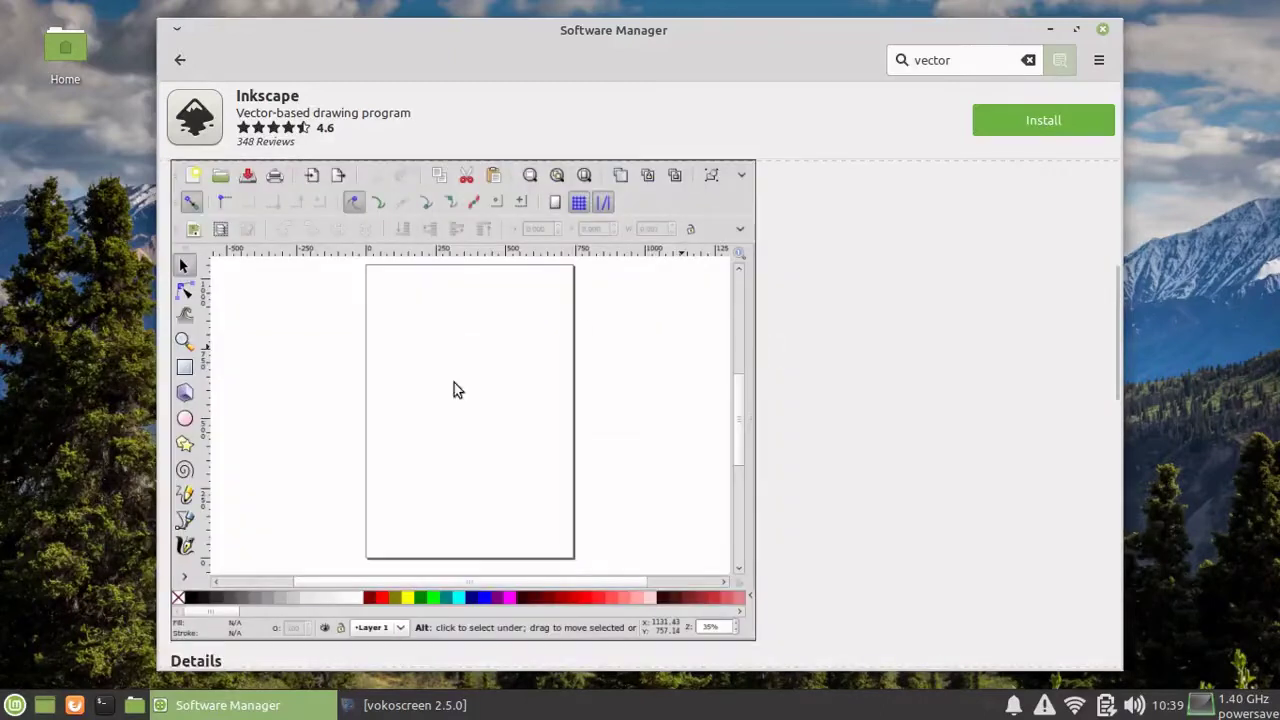
{"action": "scroll", "coordinate": [792, 519], "scroll_direction": "up", "scroll_amount": 6}
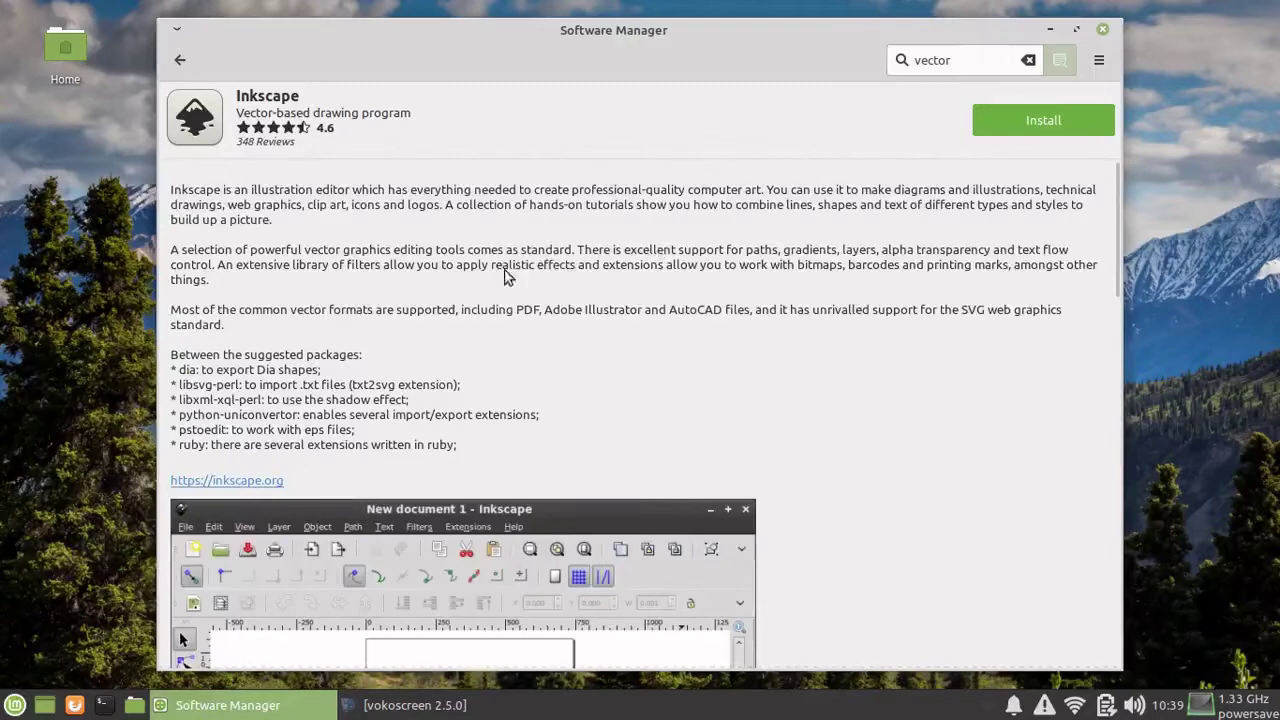
{"action": "scroll", "coordinate": [510, 282], "scroll_direction": "down", "scroll_amount": 5}
{"action": "scroll", "coordinate": [510, 278], "scroll_direction": "down", "scroll_amount": 5}
{"action": "scroll", "coordinate": [705, 470], "scroll_direction": "down", "scroll_amount": 3}
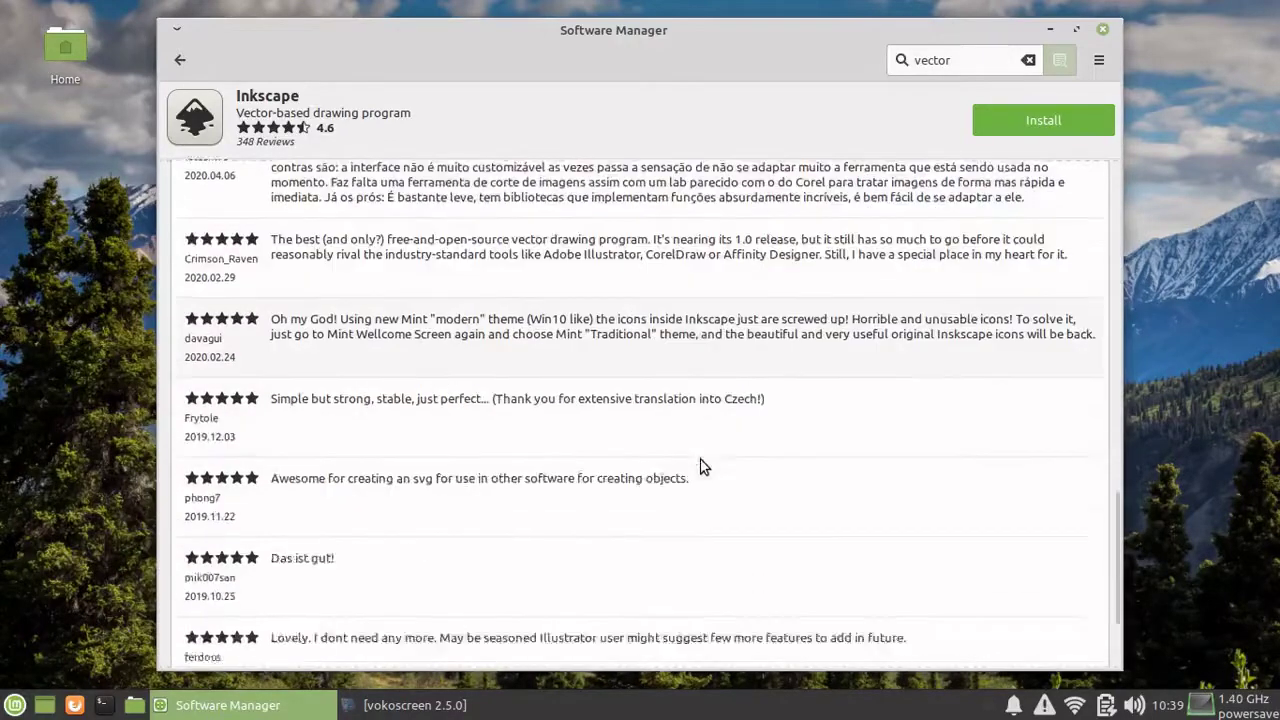
{"action": "scroll", "coordinate": [708, 469], "scroll_direction": "up", "scroll_amount": 10}
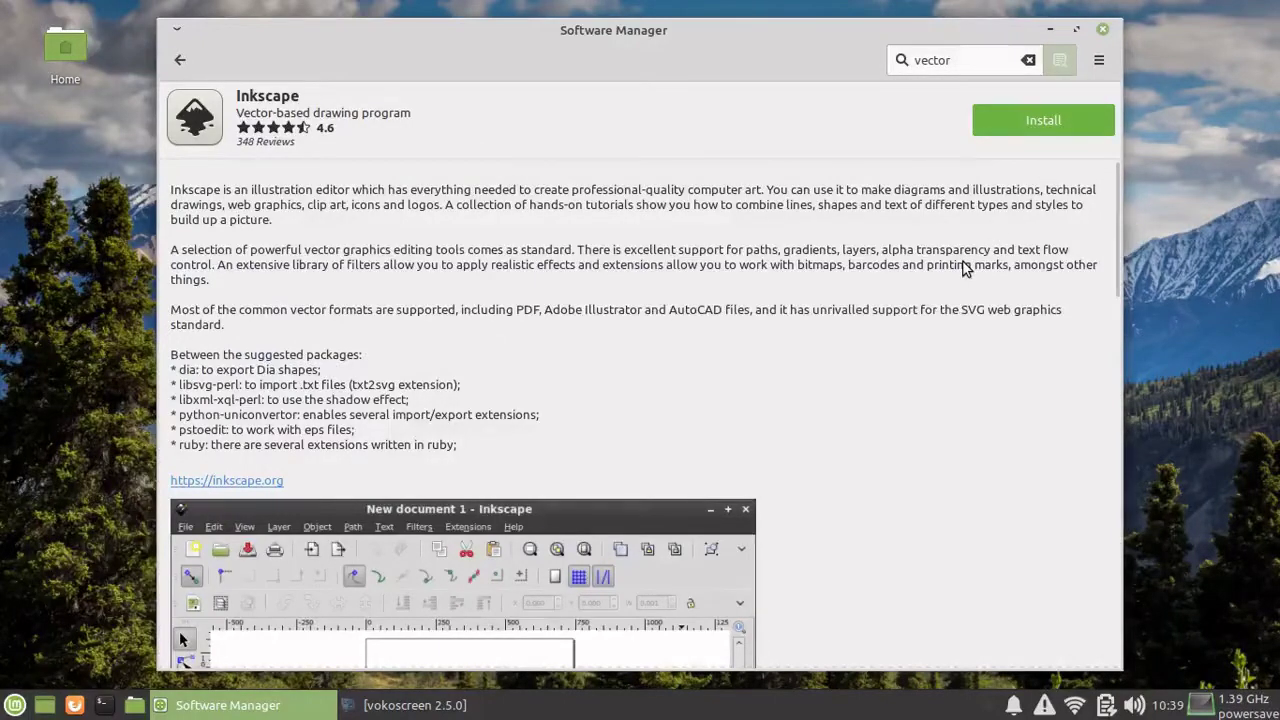
{"action": "left_click", "coordinate": [1030, 119]}
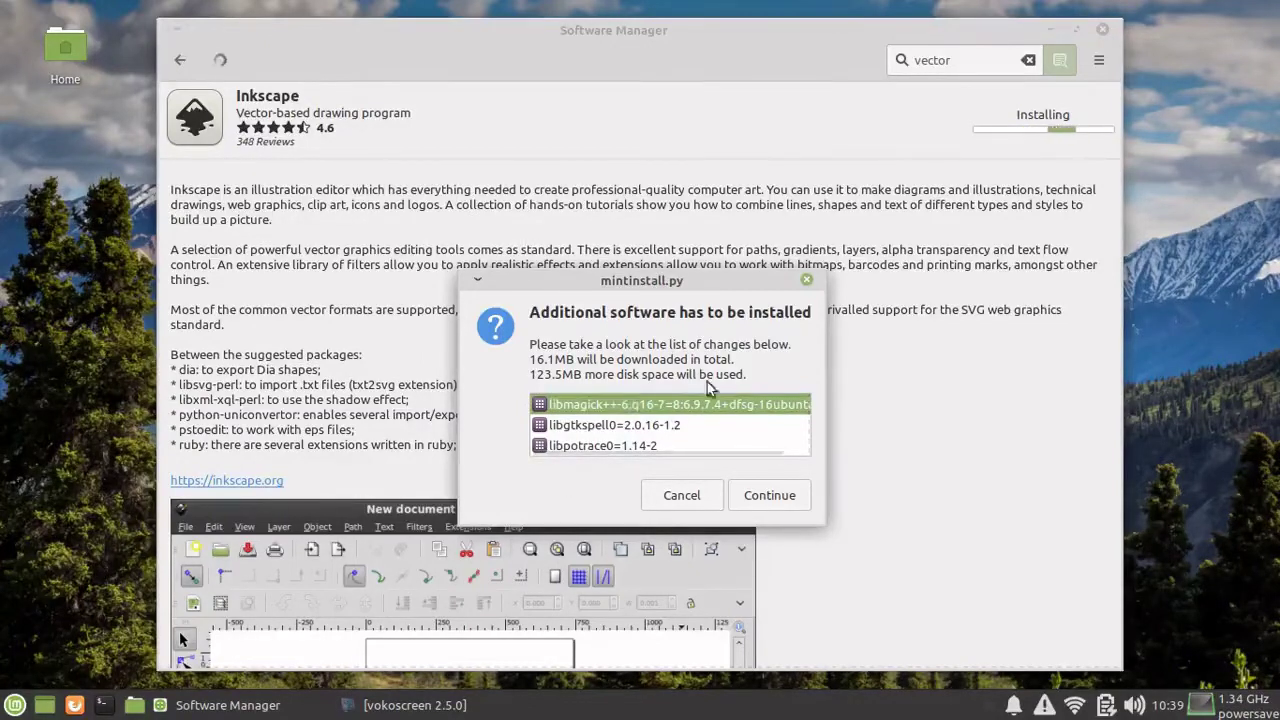
Approve Inkscape's three extra libraries, authenticate with the account password, and return to the home page.
{"action": "left_click", "coordinate": [770, 495]}
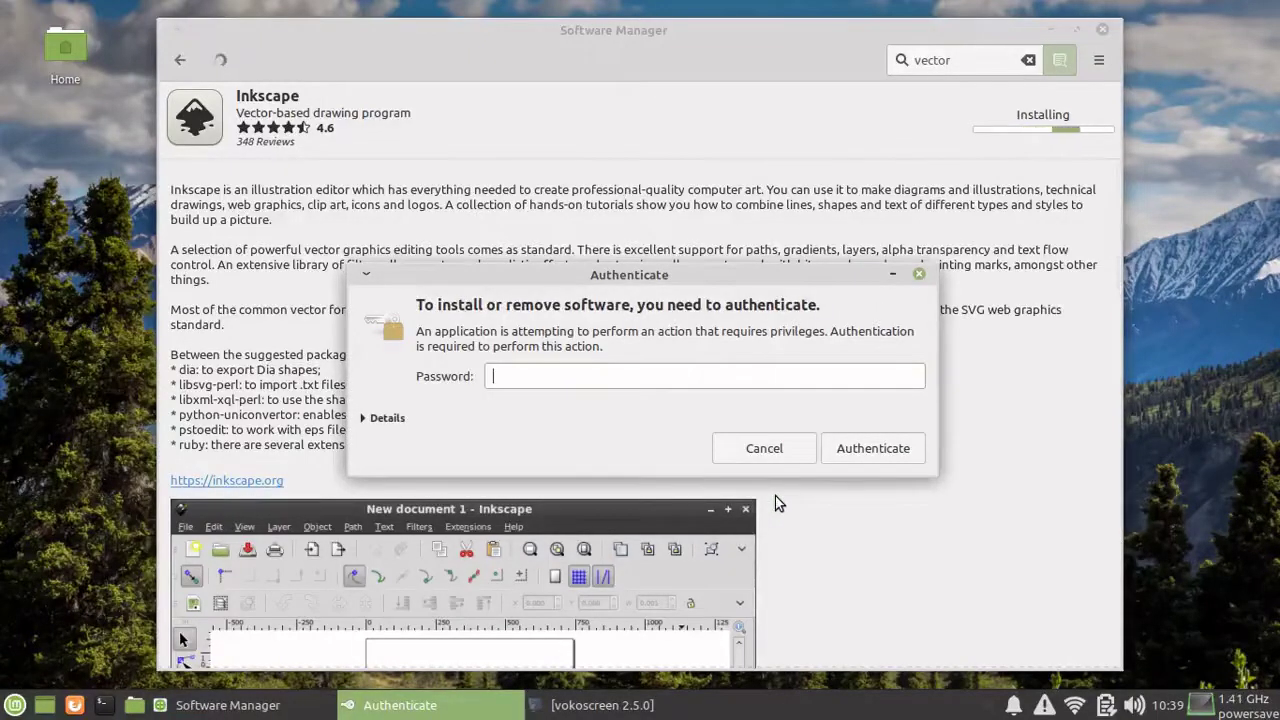
{"action": "type", "text": "••••••••"}
{"action": "key", "text": "Return"}
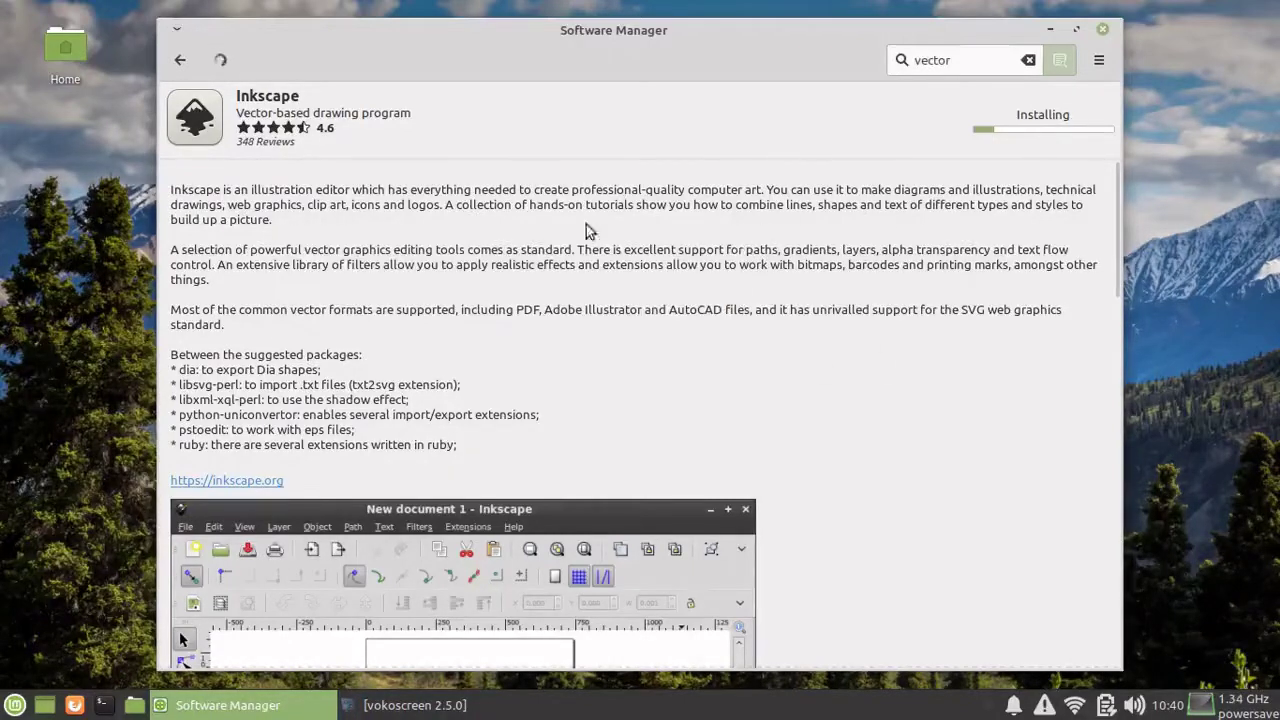
{"action": "left_click", "coordinate": [180, 59]}
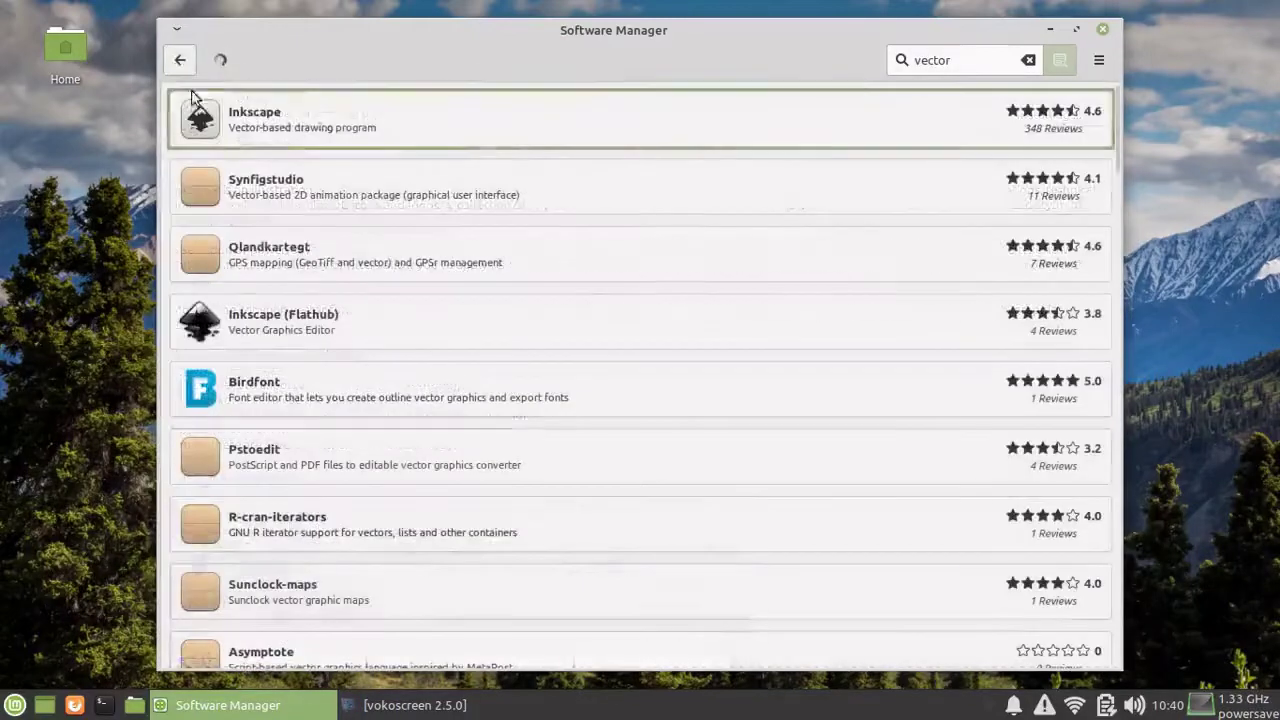
{"action": "left_click", "coordinate": [179, 60]}
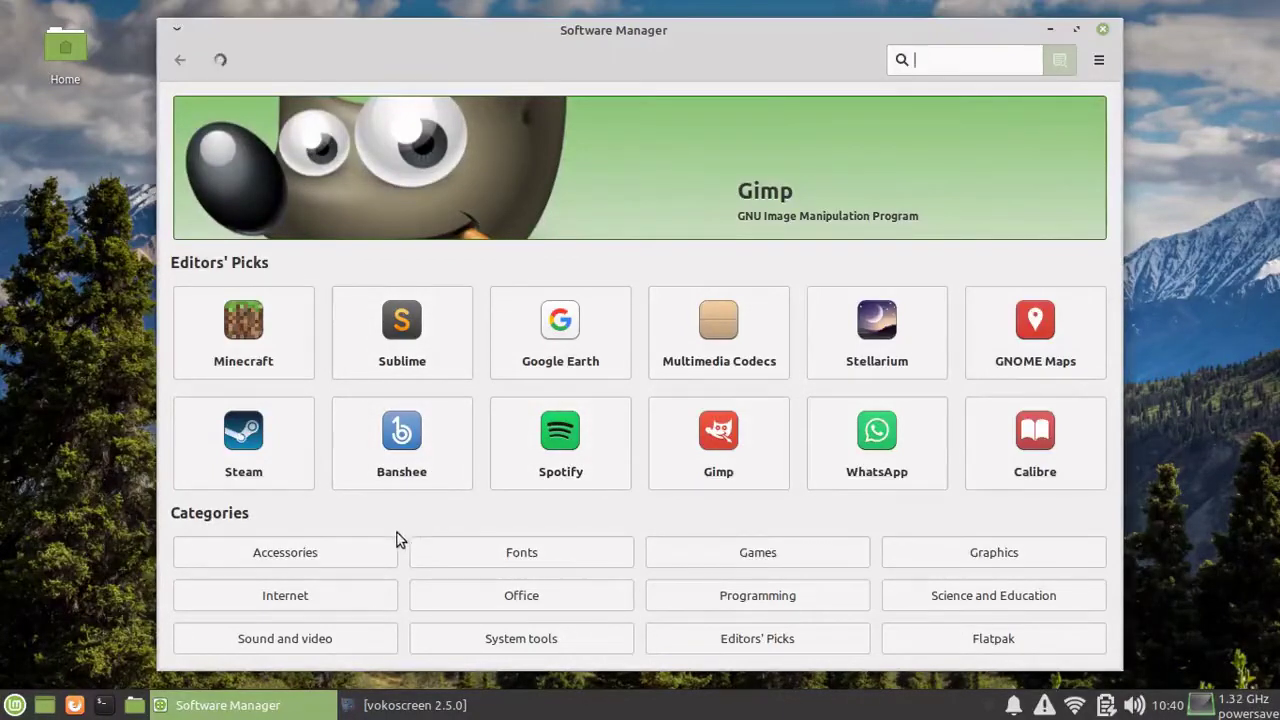
Browse the Games category, scrolling past titles like Wesnoth, Supertuxkart and Hedgewars.
{"action": "left_click", "coordinate": [769, 558]}
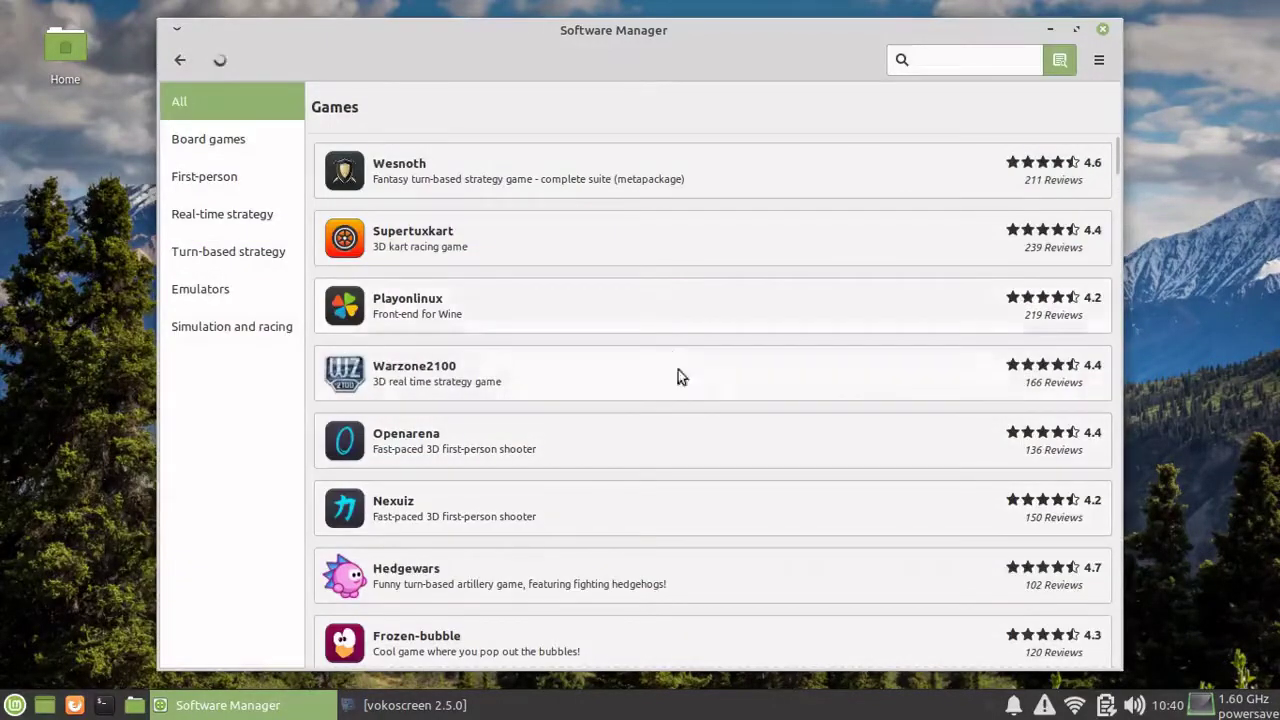
{"action": "scroll", "coordinate": [688, 388], "scroll_direction": "down", "scroll_amount": 5}
{"action": "scroll", "coordinate": [689, 390], "scroll_direction": "up", "scroll_amount": 2}
{"action": "scroll", "coordinate": [689, 388], "scroll_direction": "down", "scroll_amount": 10}
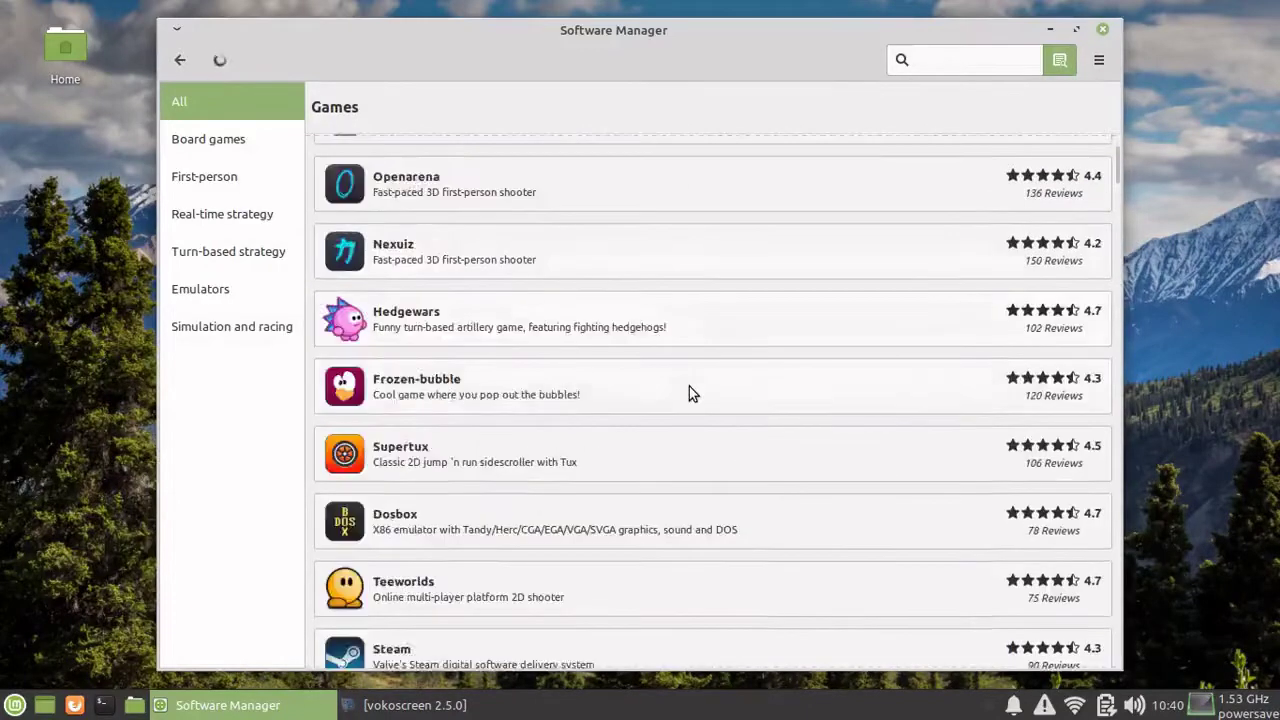
{"action": "scroll", "coordinate": [689, 393], "scroll_direction": "down", "scroll_amount": 2}
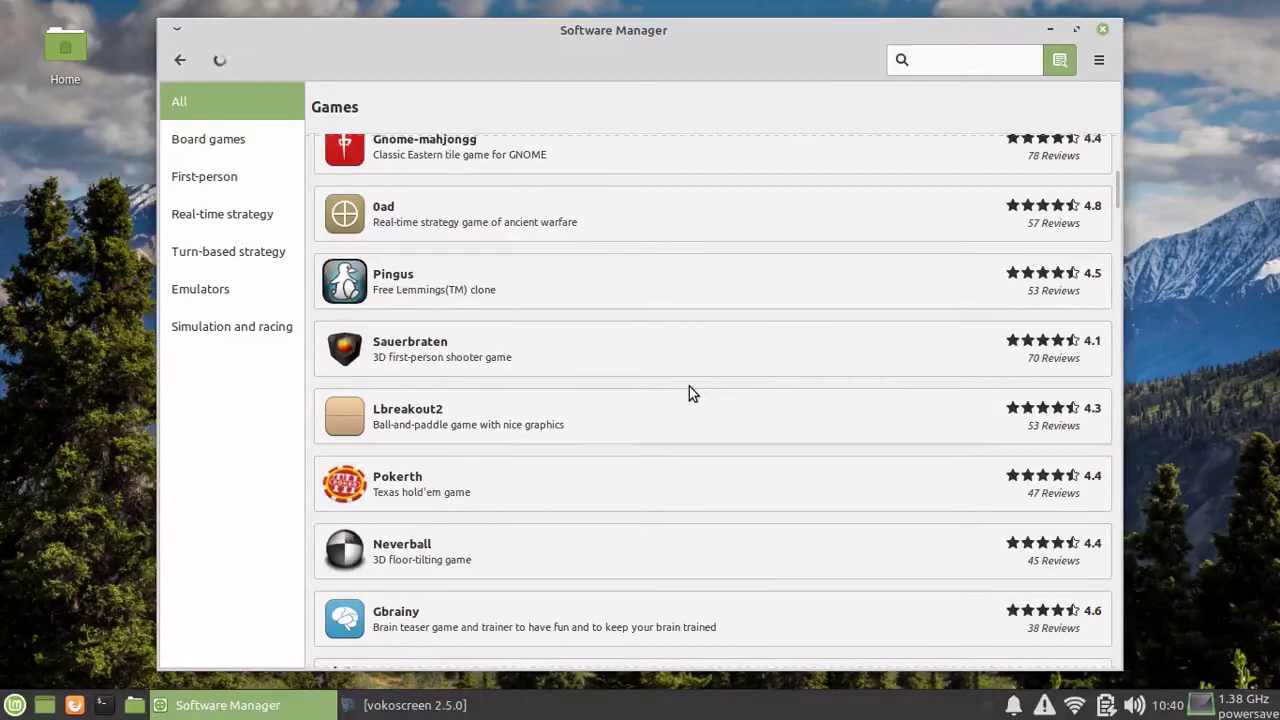
{"action": "scroll", "coordinate": [689, 390], "scroll_direction": "down", "scroll_amount": 2}
{"action": "scroll", "coordinate": [689, 390], "scroll_direction": "up", "scroll_amount": 6}
{"action": "scroll", "coordinate": [687, 400], "scroll_direction": "up", "scroll_amount": 4}
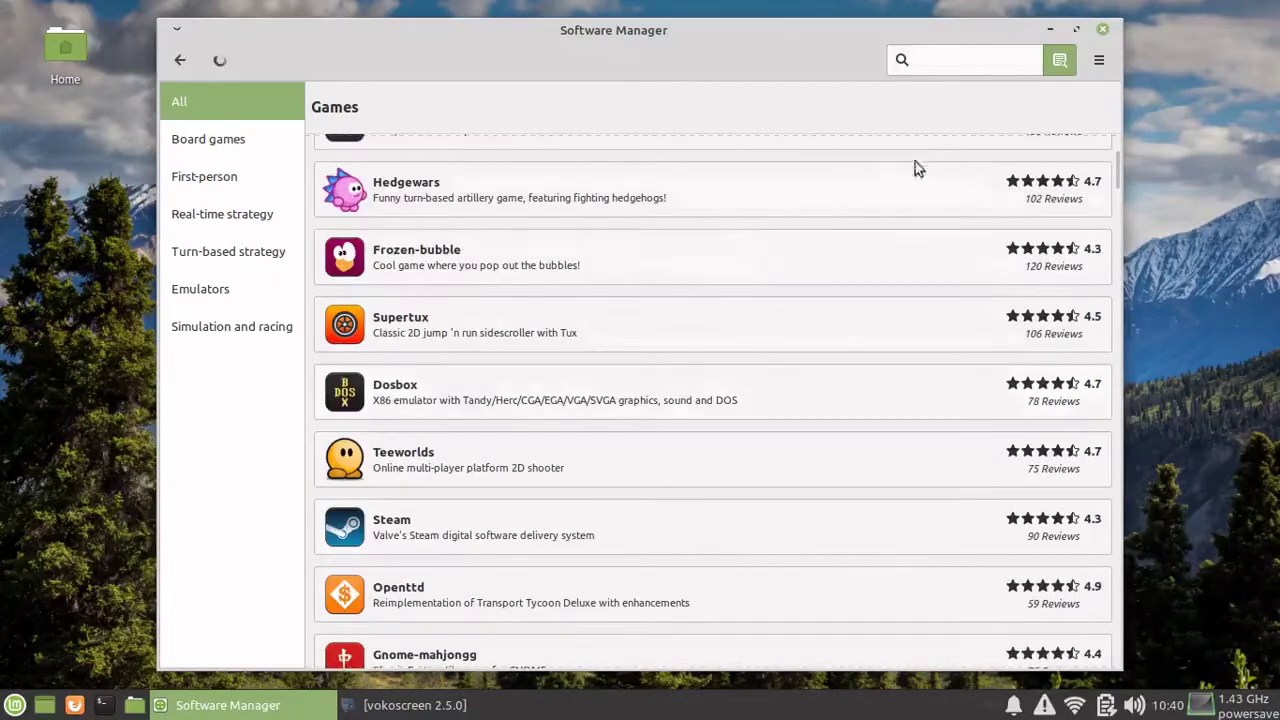
Search 'lbre', open Lbreakout2, and install it with its additional packages.
{"action": "left_click", "coordinate": [929, 59]}
{"action": "type", "text": "lbre"}
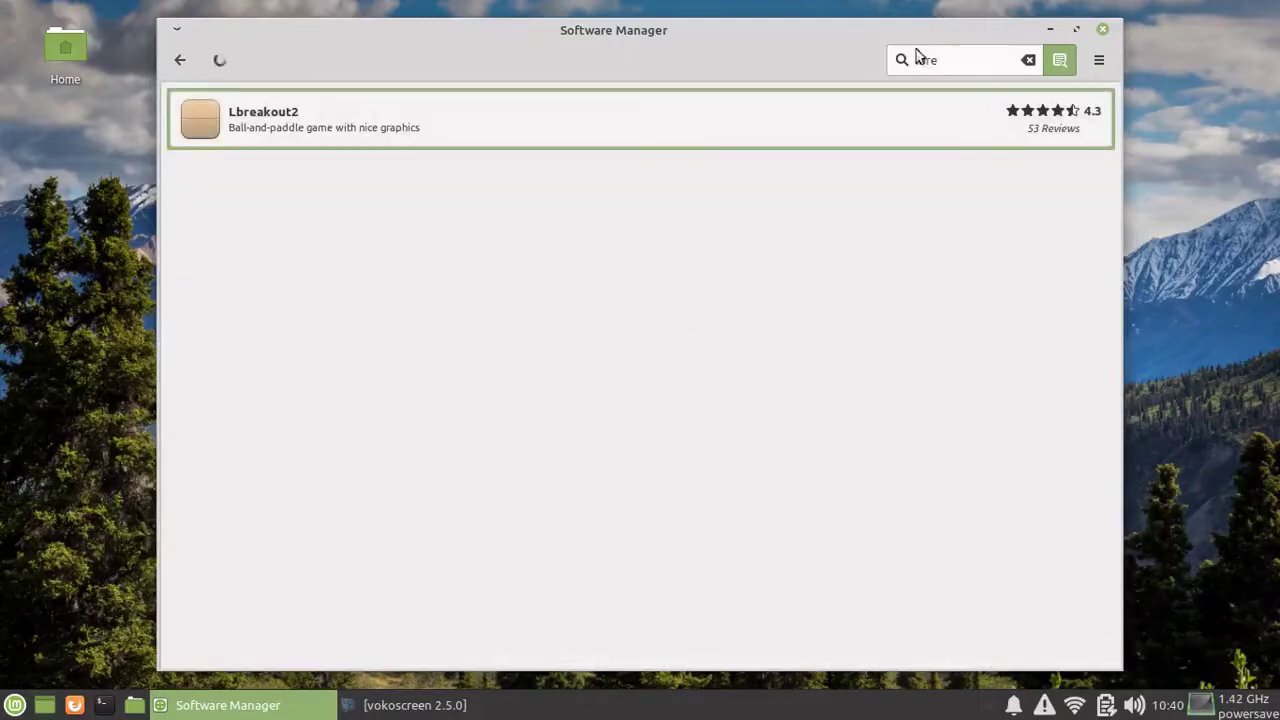
{"action": "left_click", "coordinate": [714, 122]}
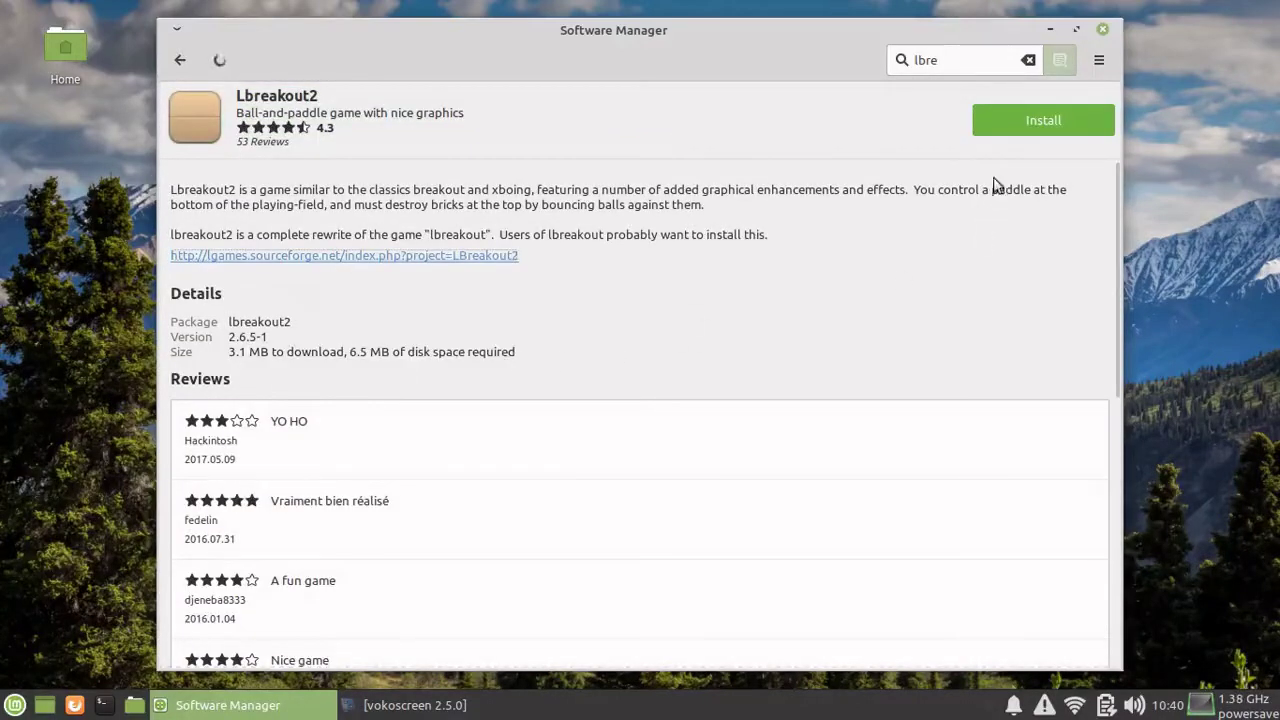
{"action": "left_click", "coordinate": [1032, 122]}
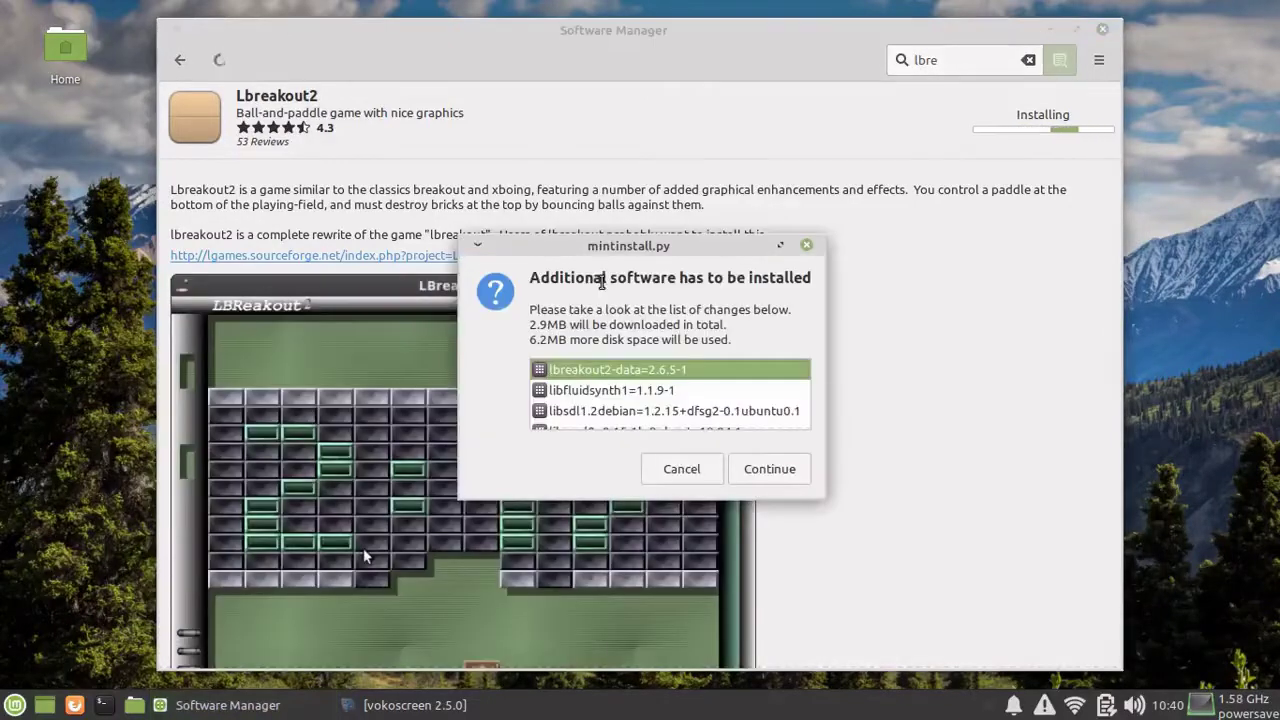
{"action": "left_click", "coordinate": [767, 476]}
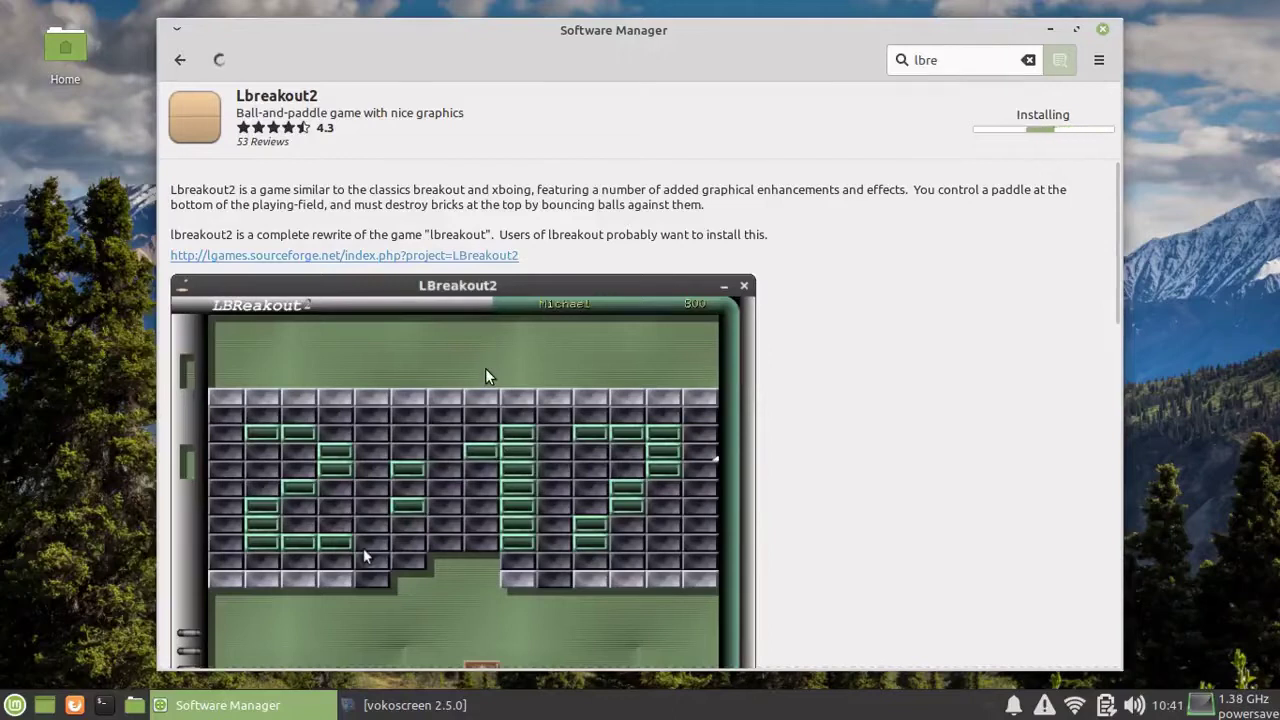
Go back from the Lbreakout2 page through the search results to the Software Manager home page.
{"action": "left_click", "coordinate": [180, 61]}
{"action": "left_click", "coordinate": [180, 61]}
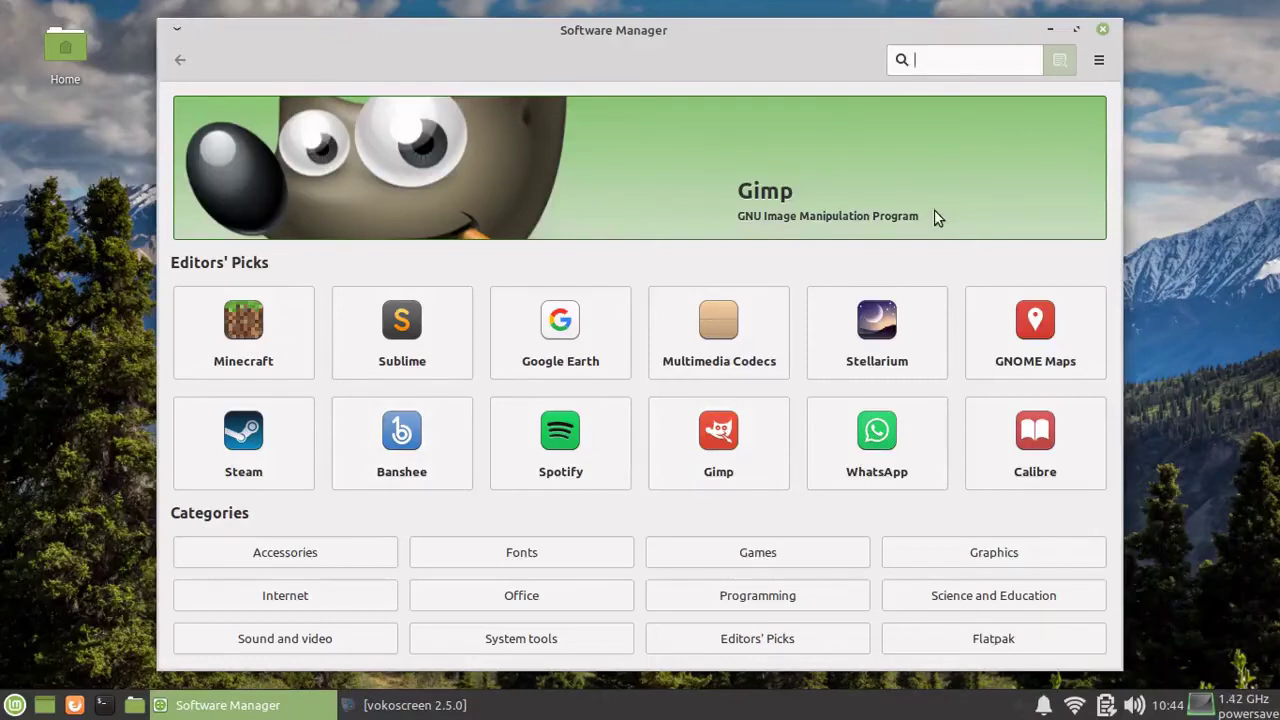
Launch the newly installed Inkscape by searching 'ink' in the application menu.
{"action": "left_click", "coordinate": [14, 710]}
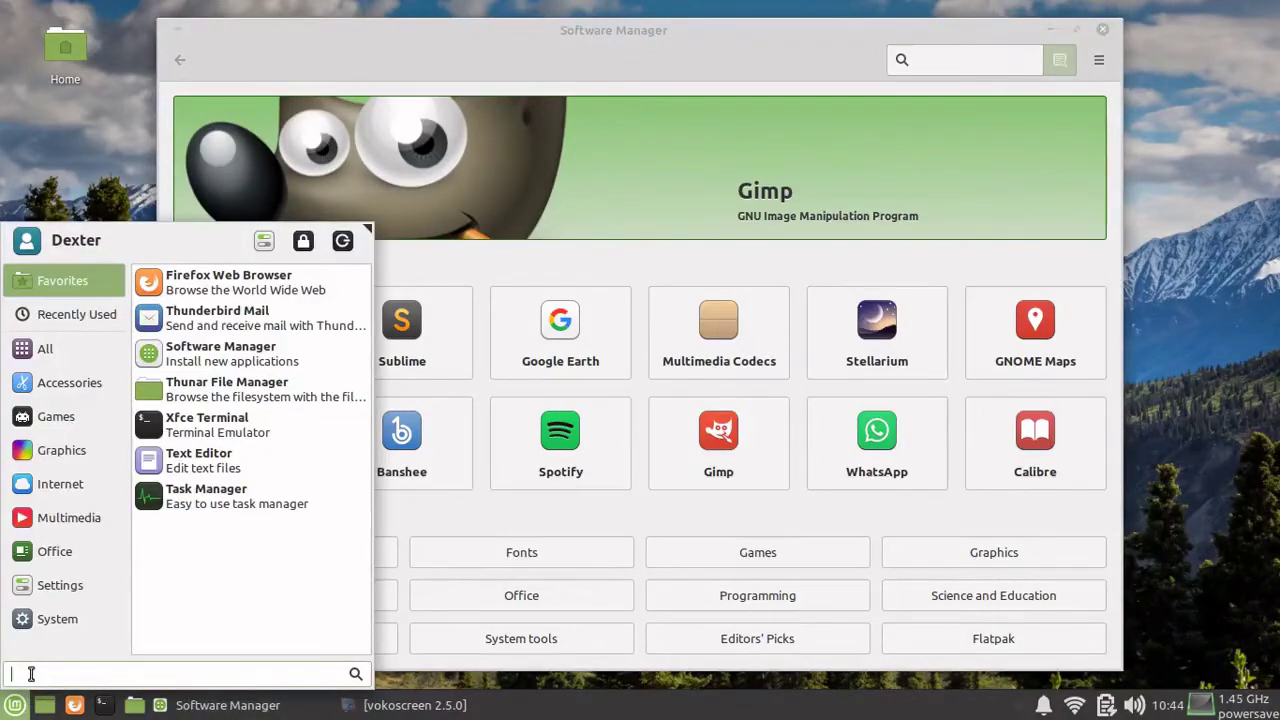
{"action": "type", "text": "ink"}
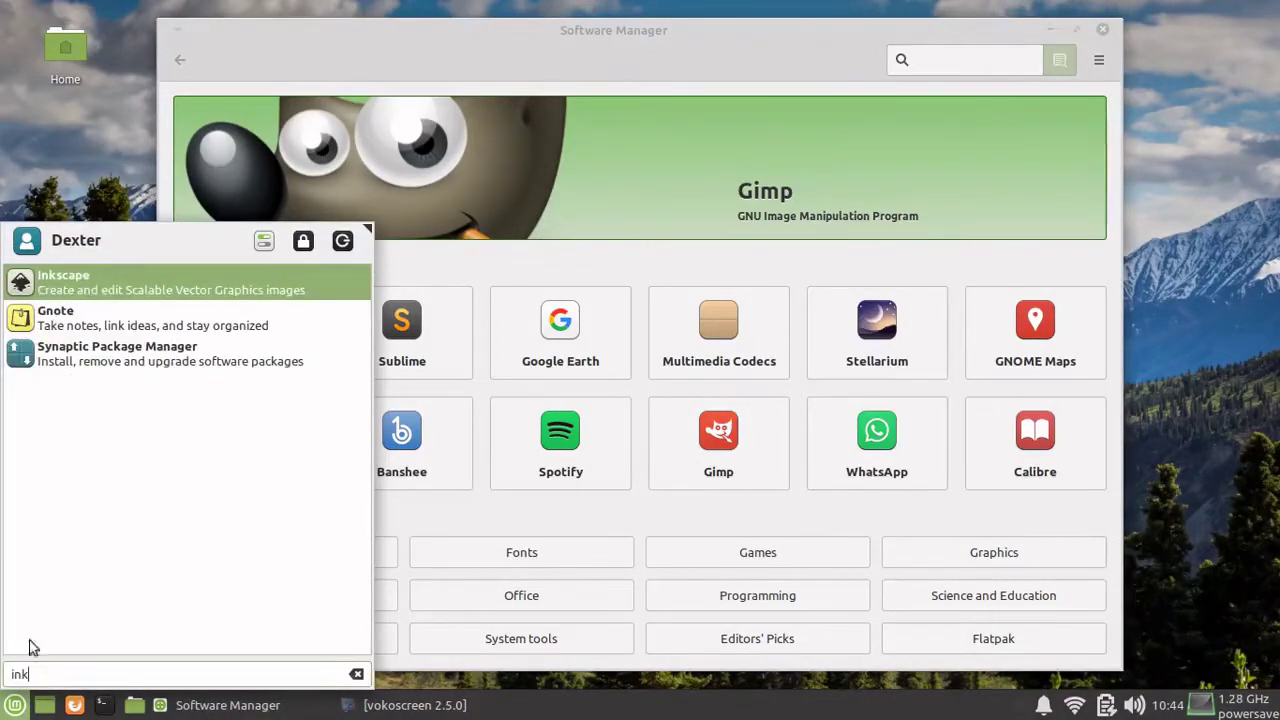
{"action": "left_click", "coordinate": [174, 289]}
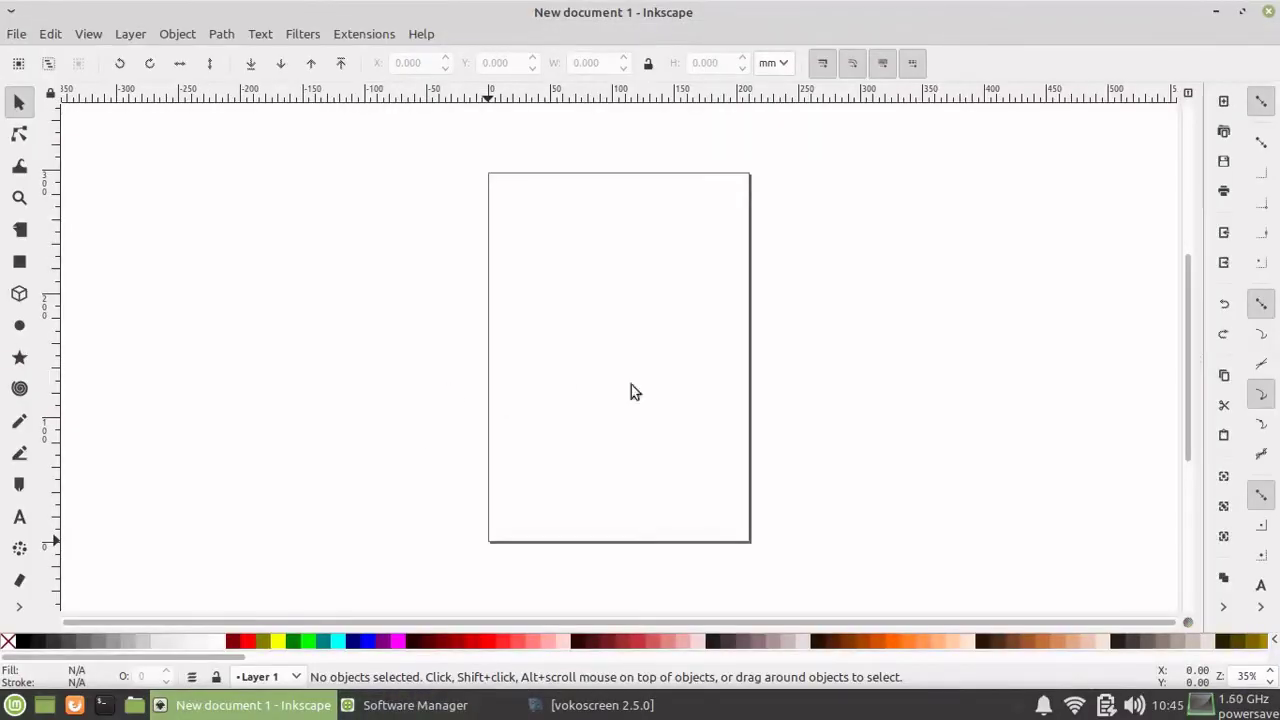
Scroll around the blank New document 1 canvas, then close Inkscape.
{"action": "scroll", "coordinate": [687, 469], "scroll_direction": "up", "scroll_amount": 2}
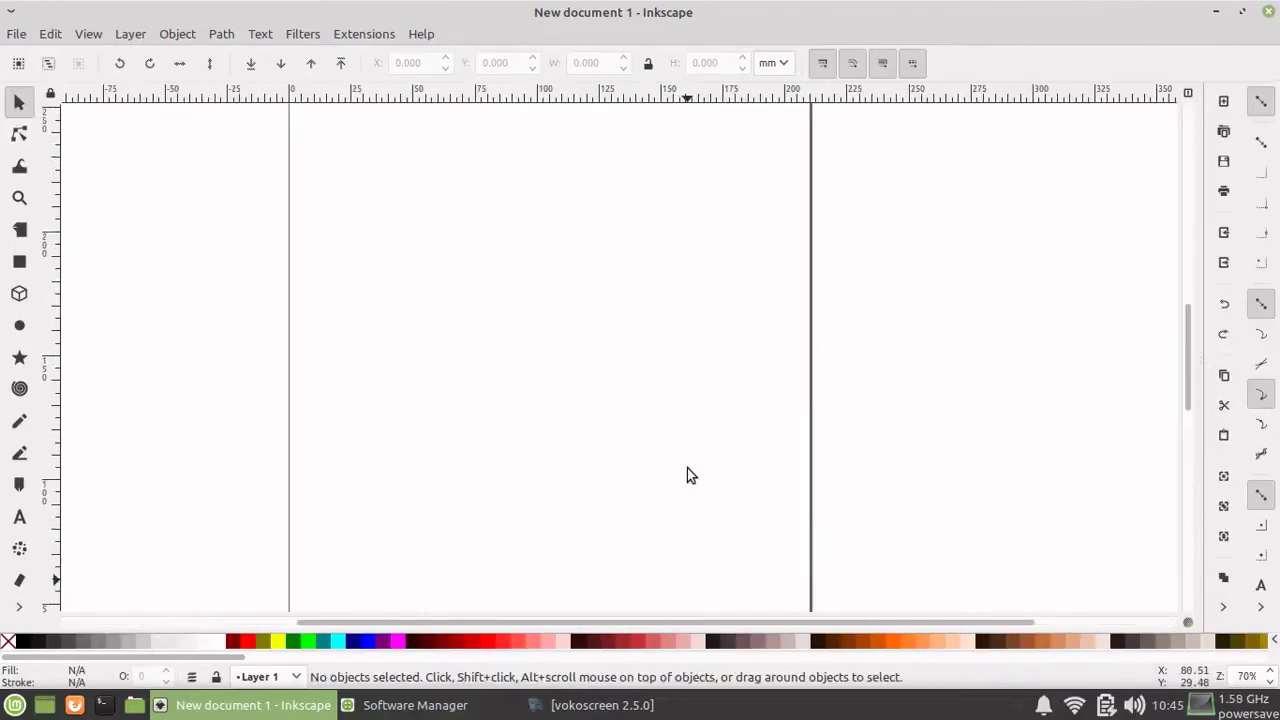
{"action": "scroll", "coordinate": [687, 468], "scroll_direction": "up", "scroll_amount": 3}
{"action": "scroll", "coordinate": [667, 427], "scroll_direction": "down", "scroll_amount": 3}
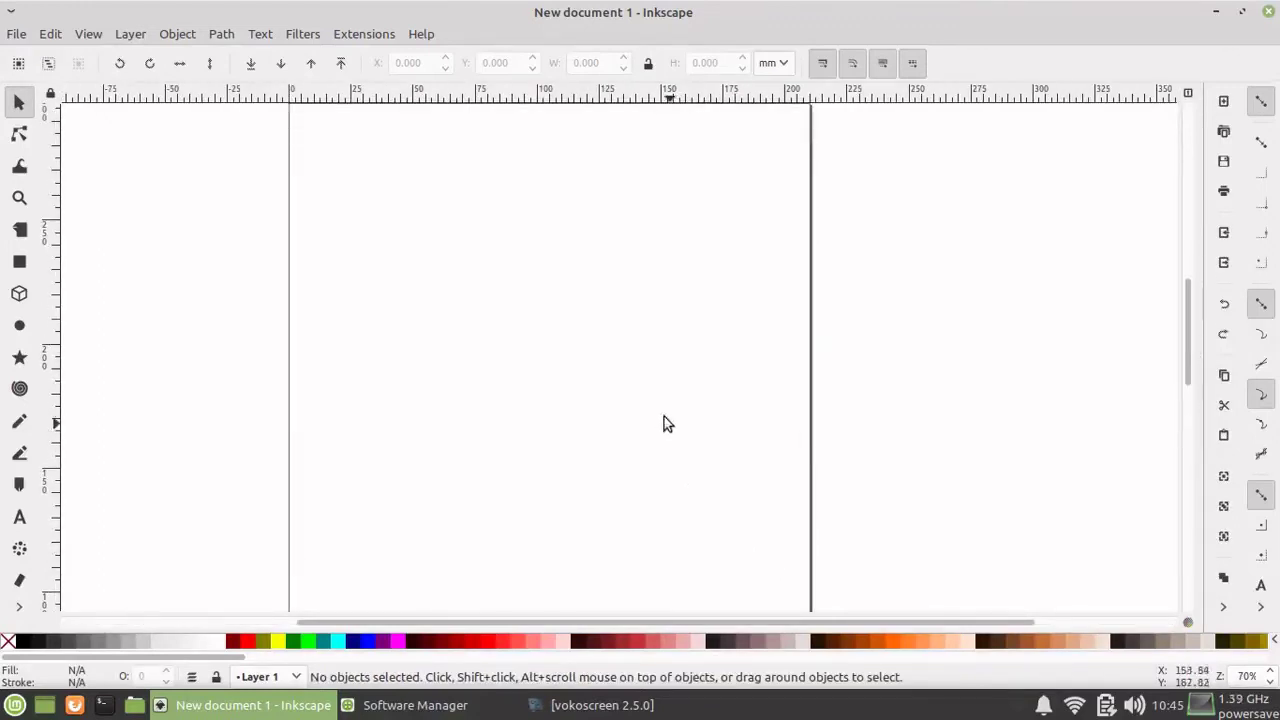
{"action": "left_click", "coordinate": [1270, 18]}
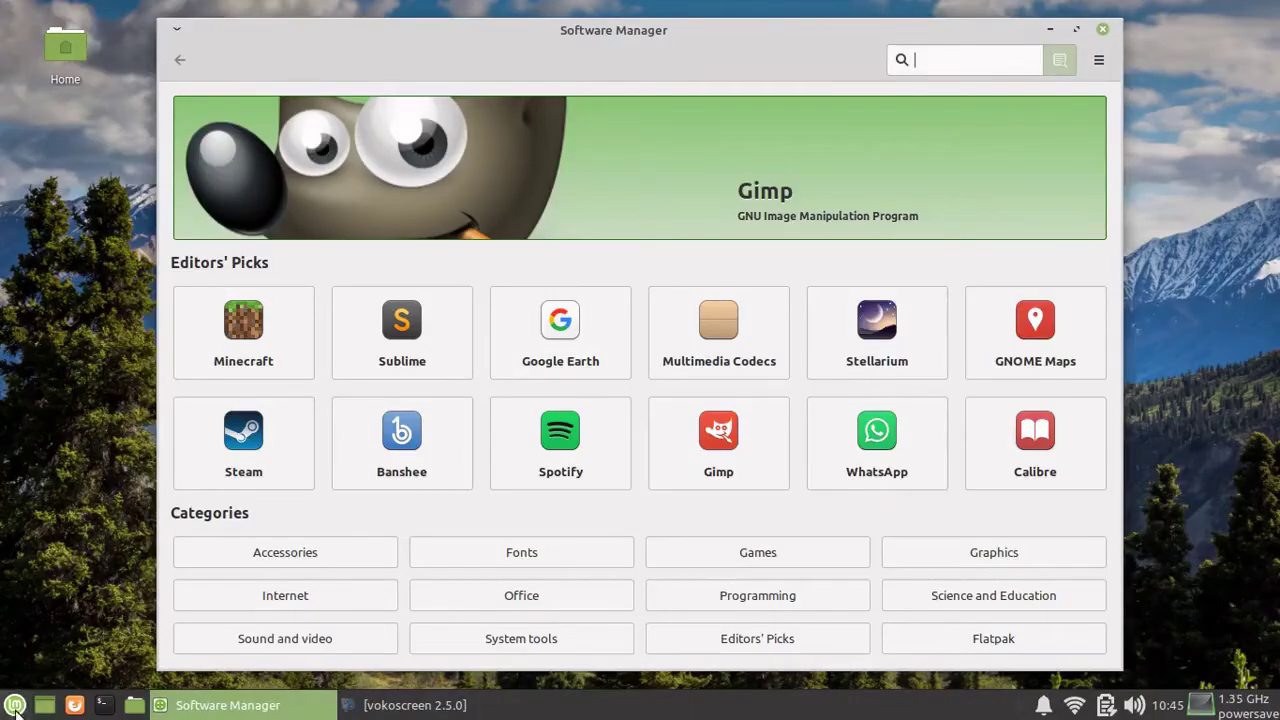
Launch LBreakout2 from the menu's Games category and centre its window on screen.
{"action": "left_click", "coordinate": [15, 705]}
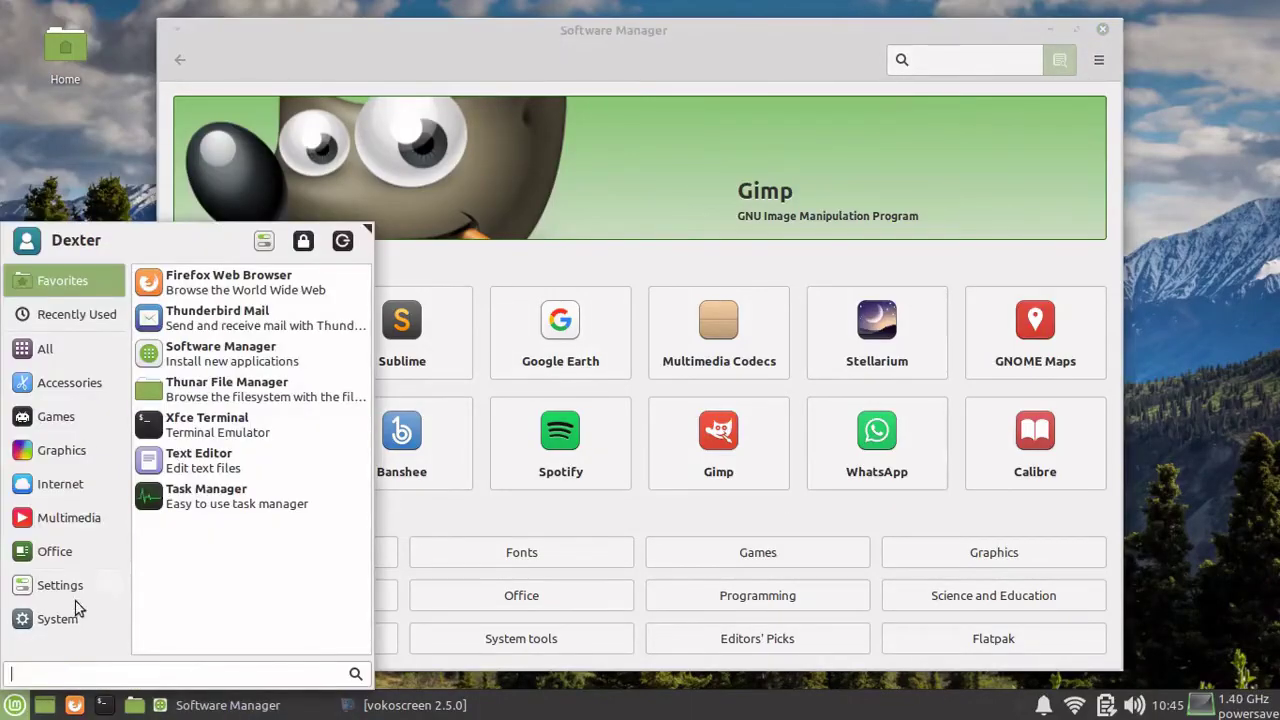
{"action": "mouse_move", "coordinate": [88, 414]}
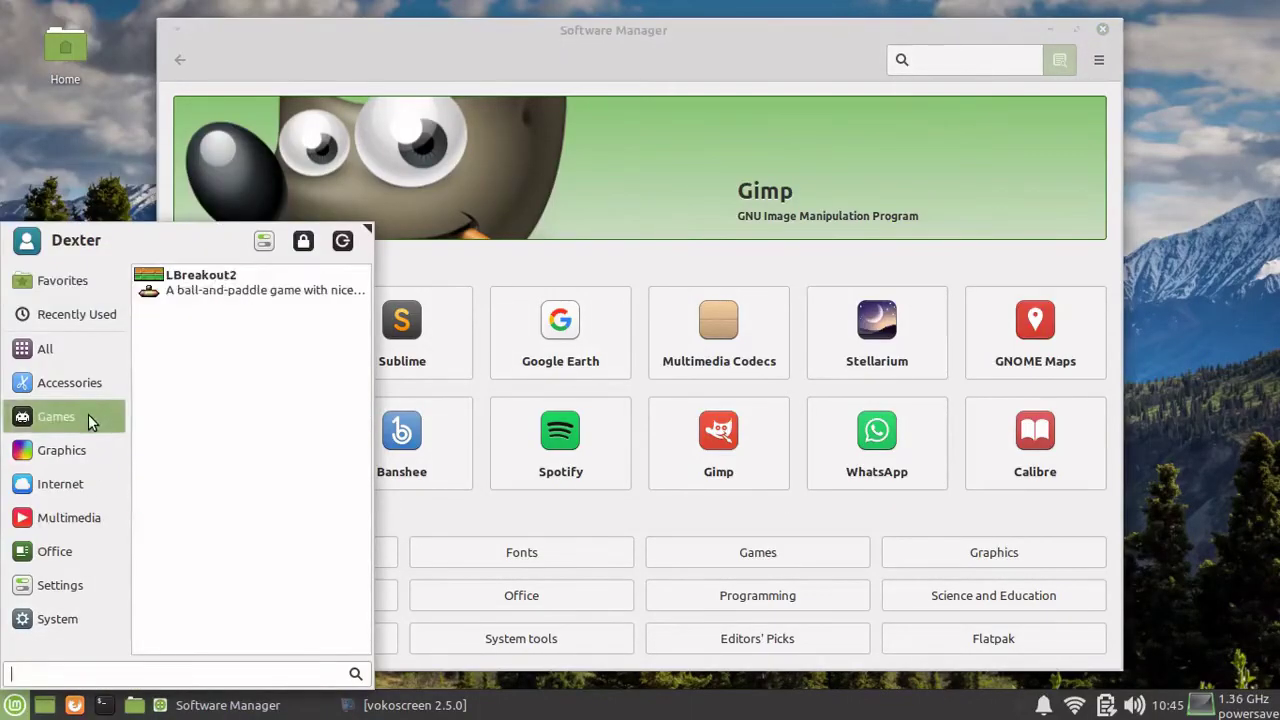
{"action": "left_click", "coordinate": [281, 289]}
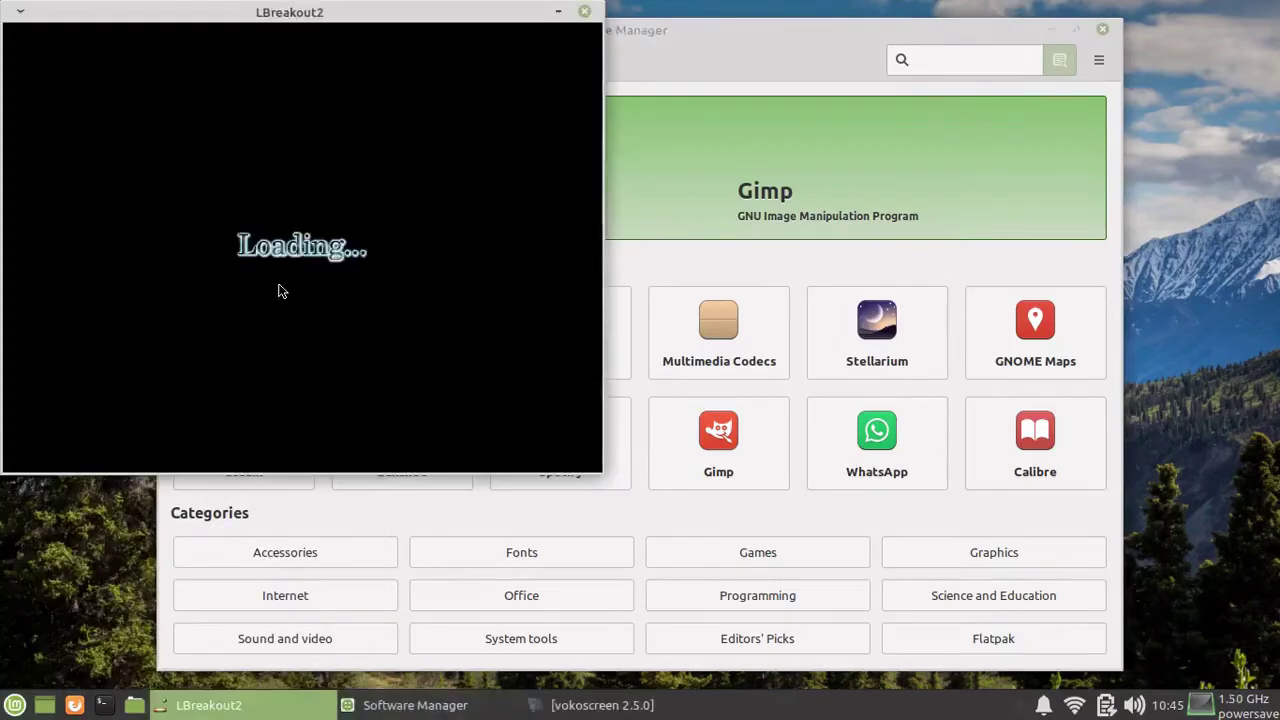
{"action": "left_click_drag", "start_coordinate": [214, 14], "coordinate": [437, 114]}
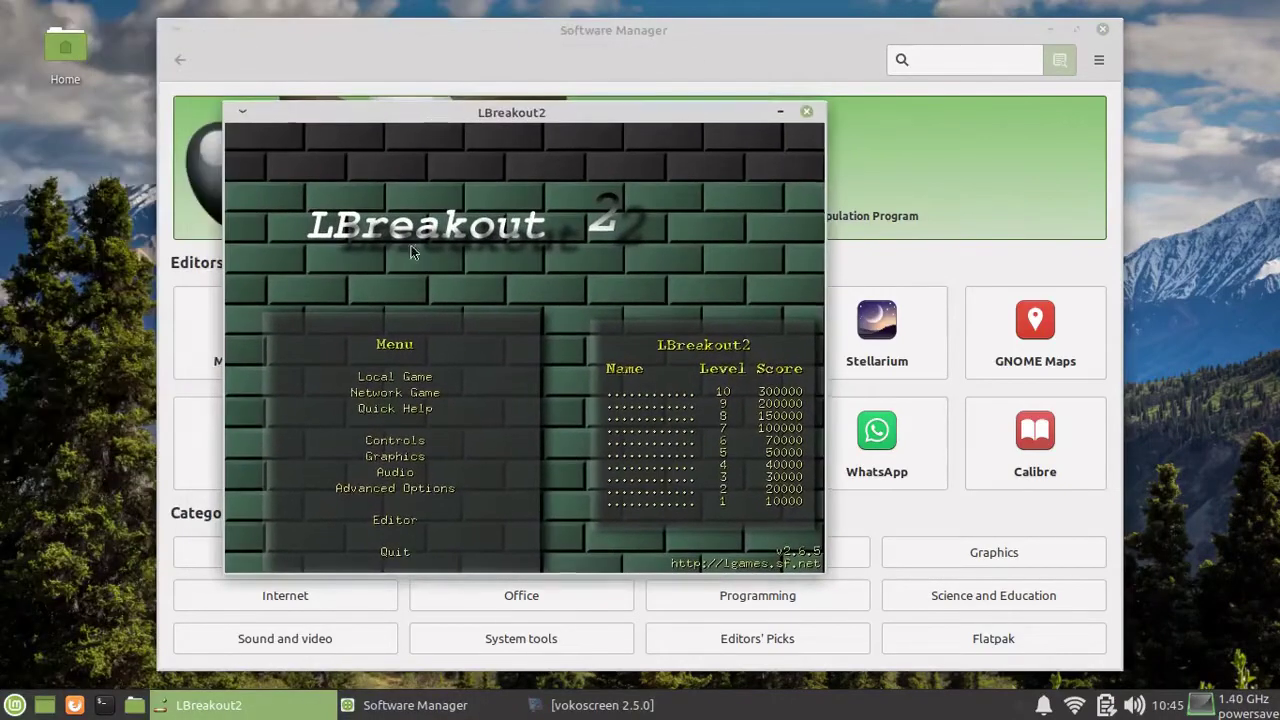
Start a Local Game, quit it with Esc and y, and close LBreakout2.
{"action": "left_click", "coordinate": [400, 377]}
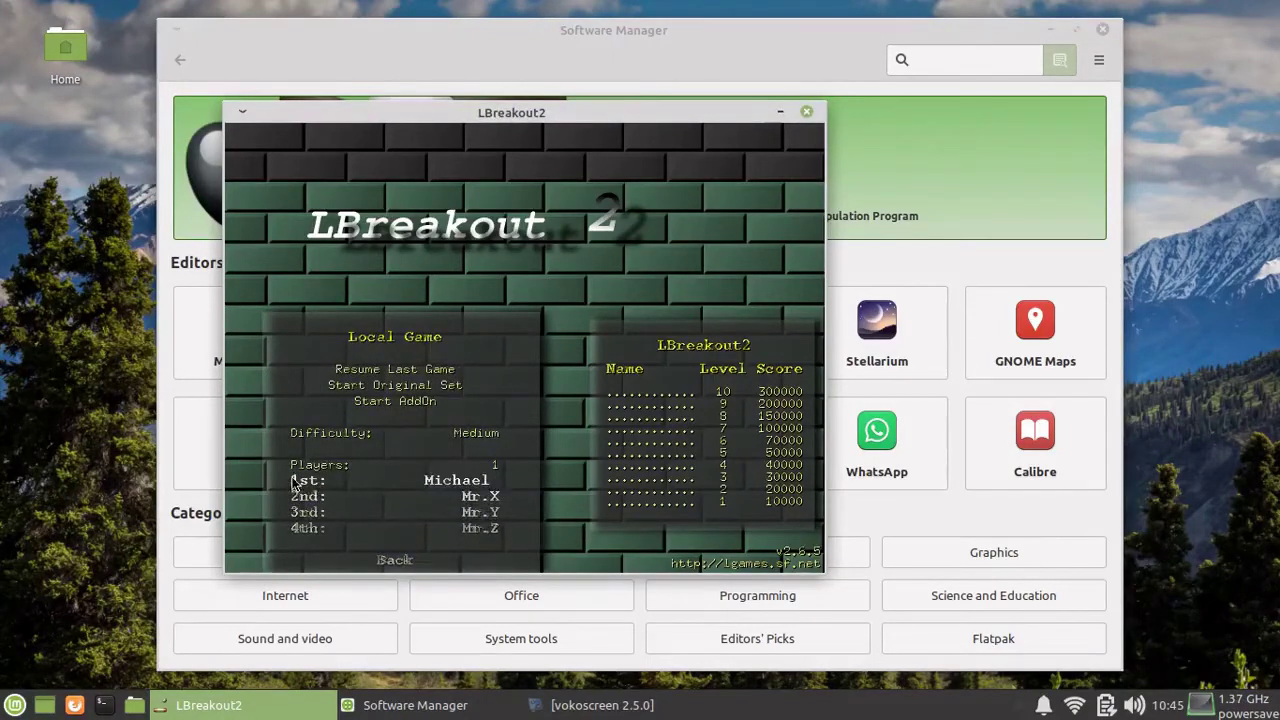
{"action": "left_click", "coordinate": [403, 388]}
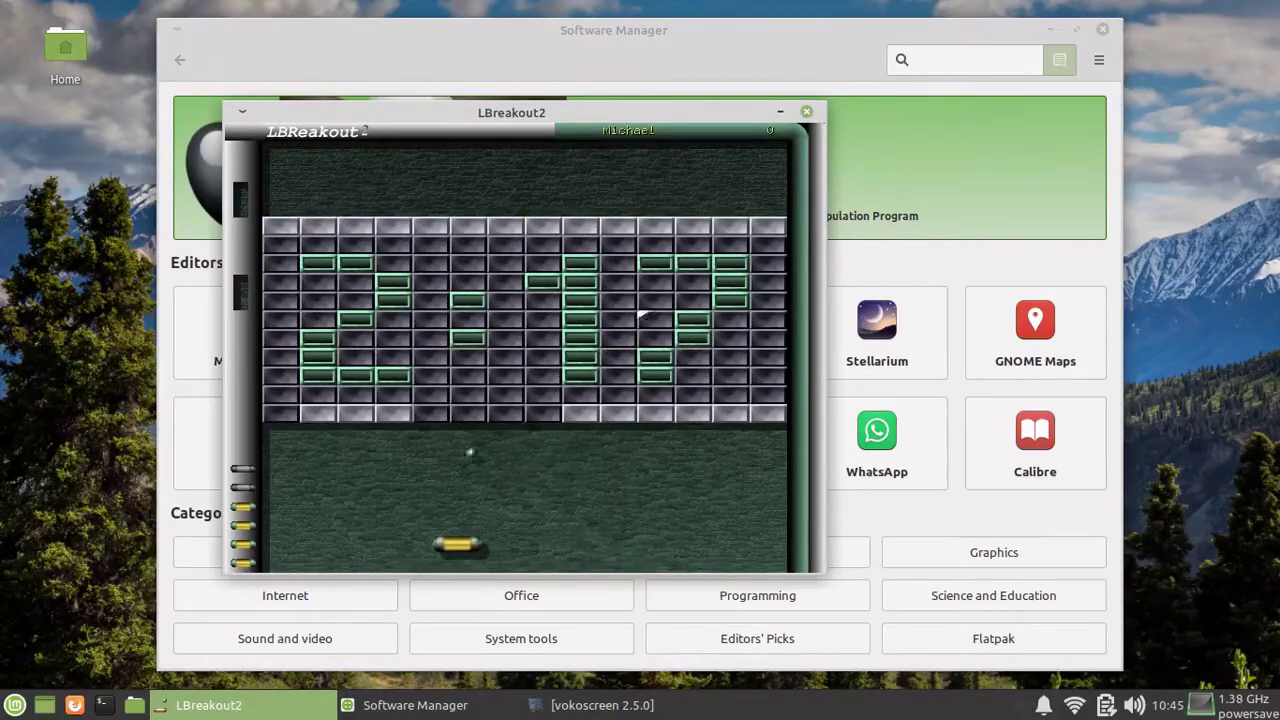
{"action": "key", "text": "Escape"}
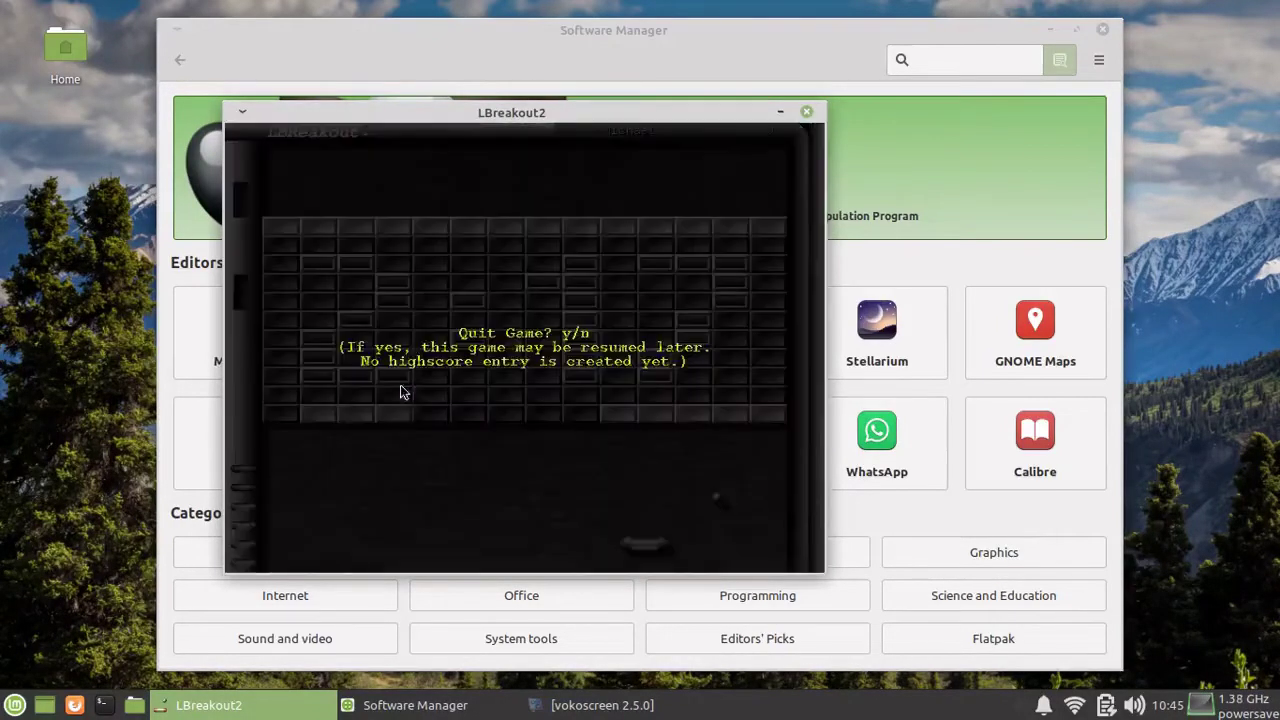
{"action": "key", "text": "y"}
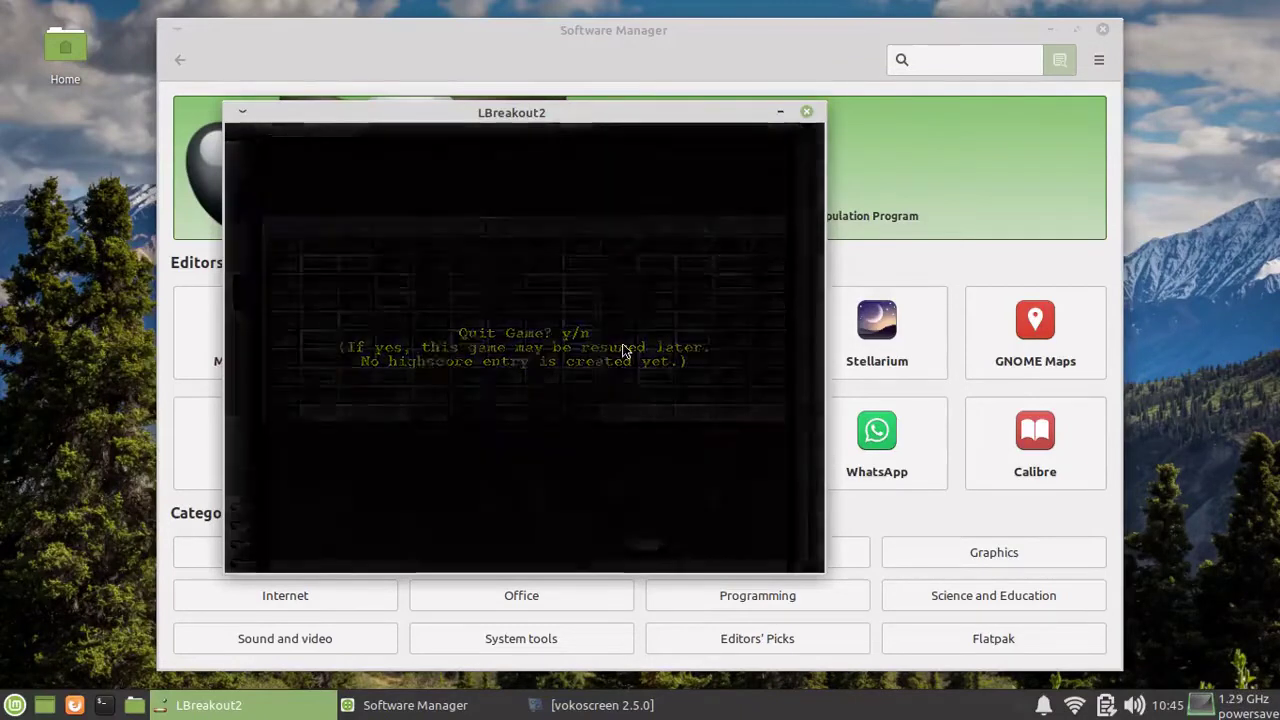
{"action": "left_click", "coordinate": [806, 111]}
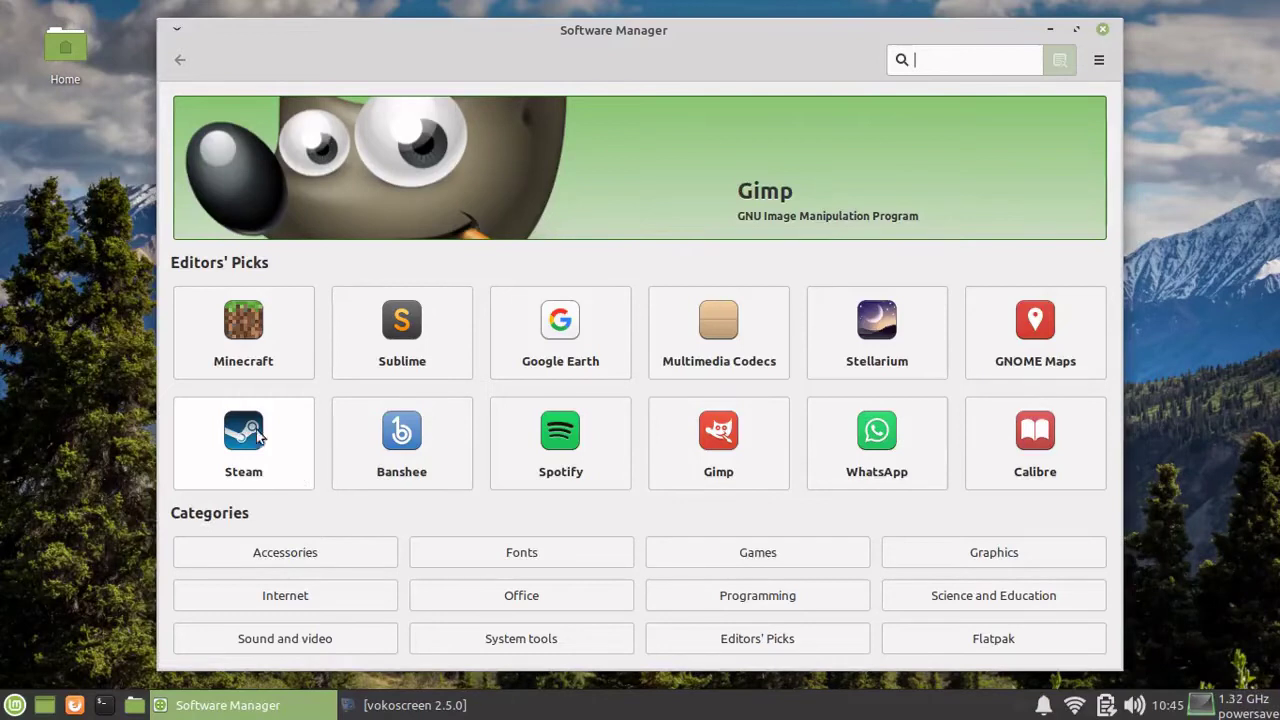
Browse the installed applications by category in the application menu.
{"action": "left_click", "coordinate": [14, 707]}
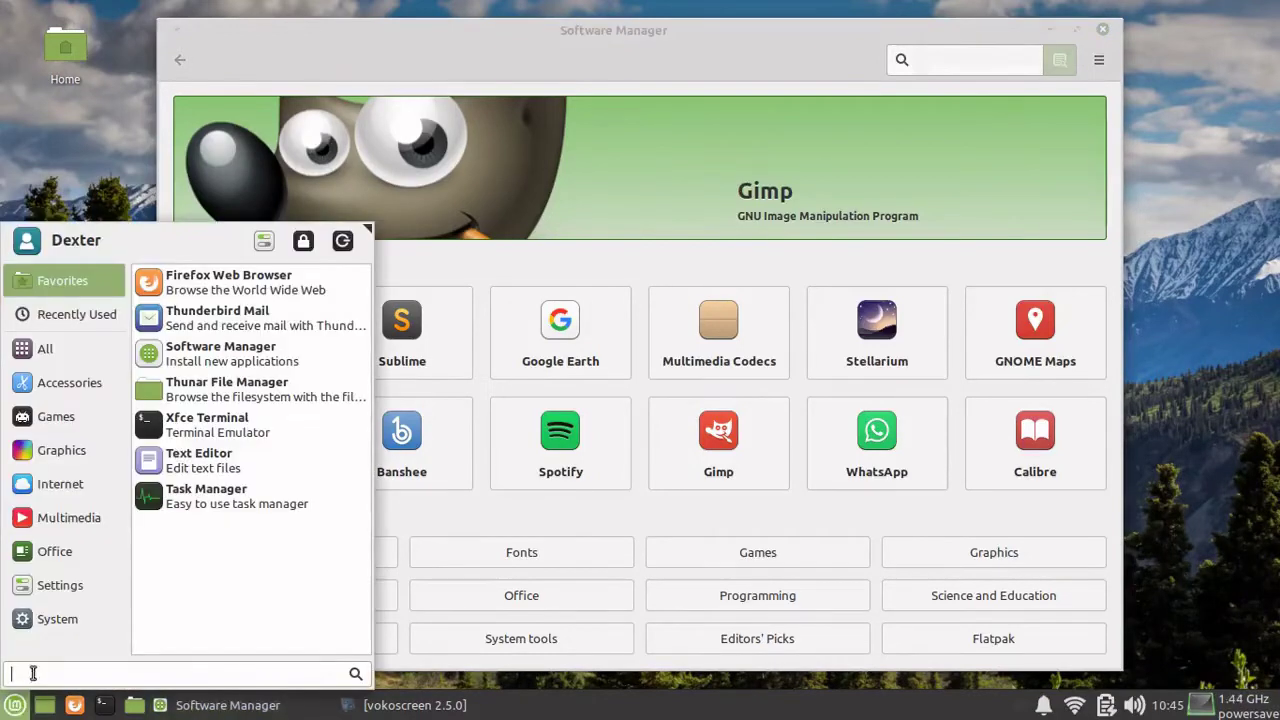
{"action": "left_click", "coordinate": [70, 555]}
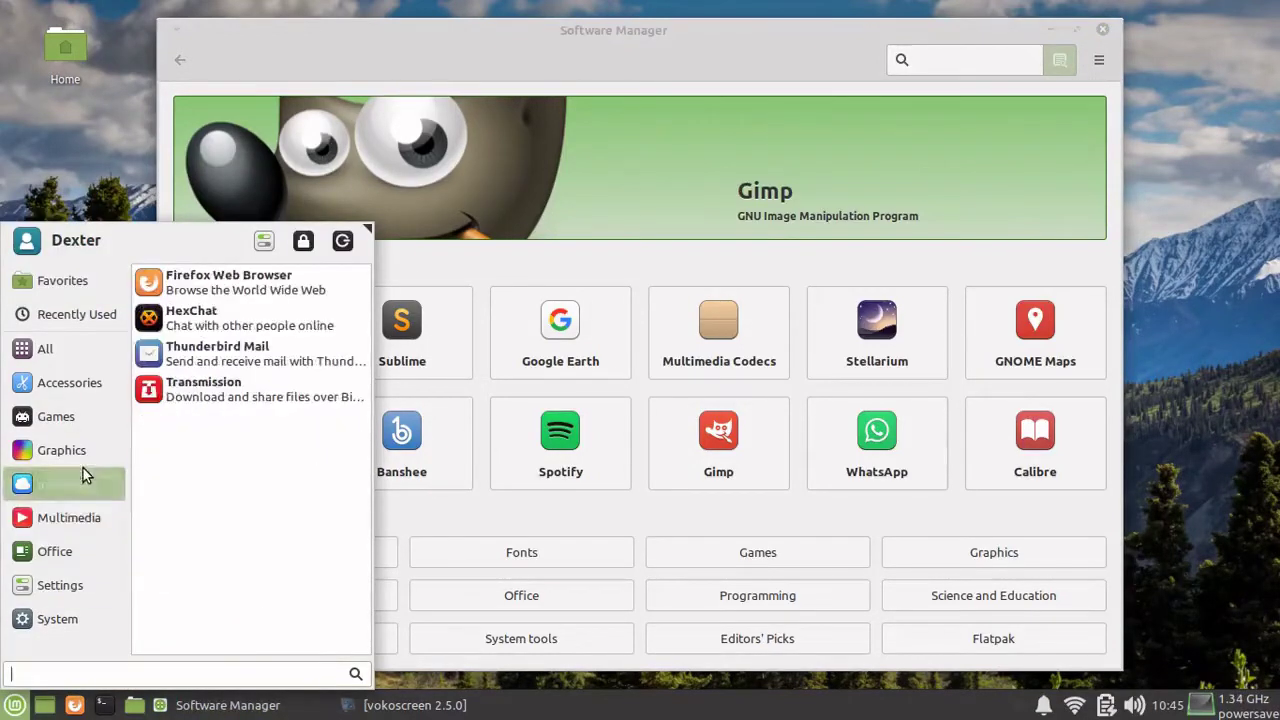
{"action": "mouse_move", "coordinate": [81, 426]}
{"action": "mouse_move", "coordinate": [78, 382]}
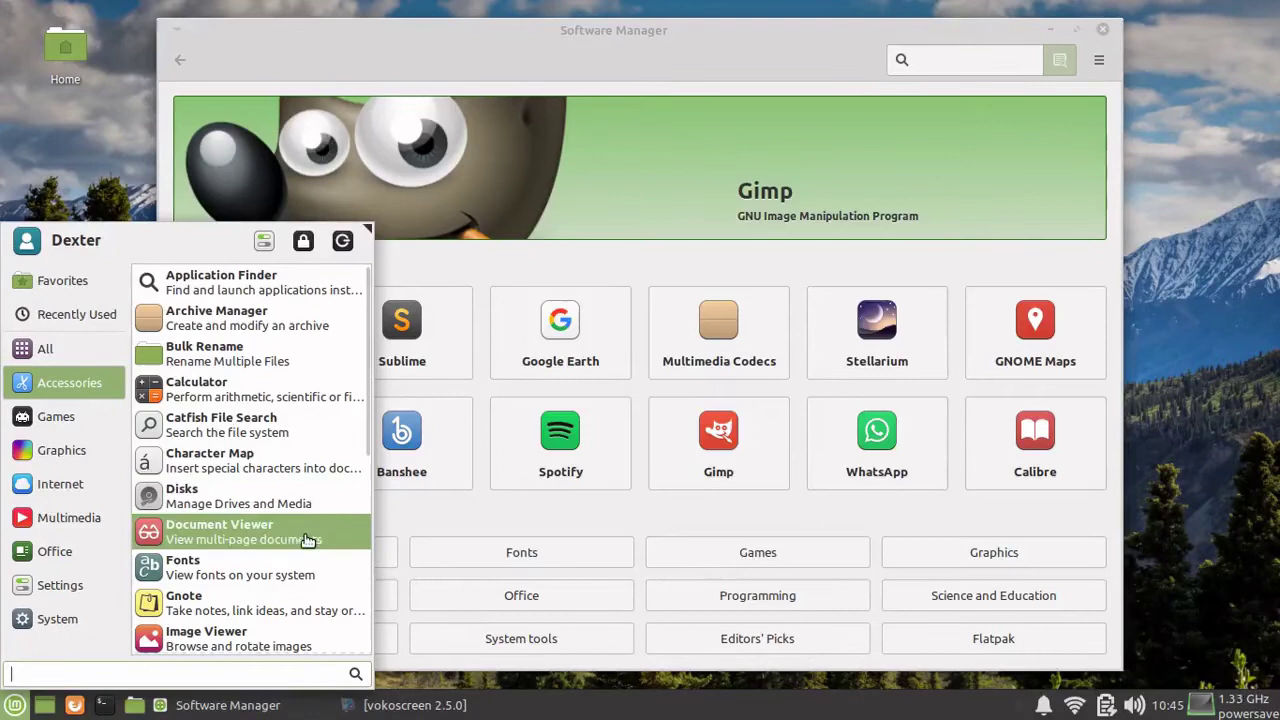
Search Software Manager for 'Gnote' and open the Gnote details page.
{"action": "left_click", "coordinate": [991, 51]}
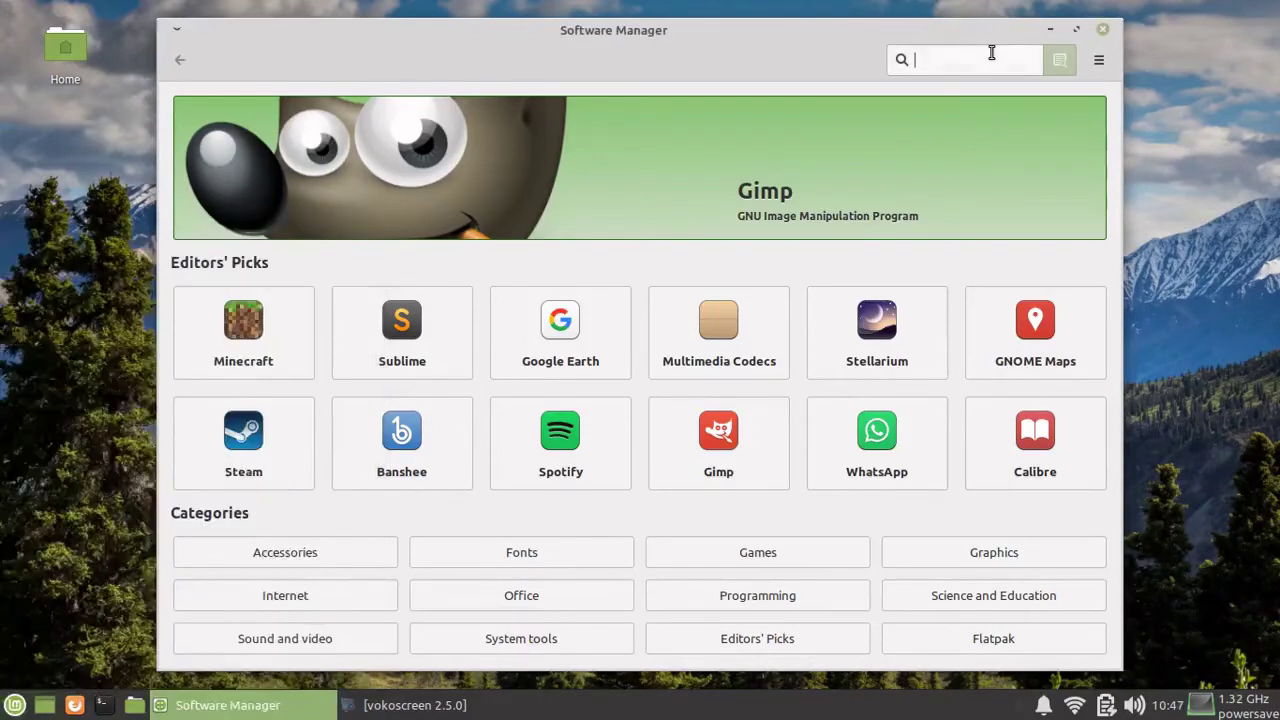
{"action": "type", "text": "Gnote"}
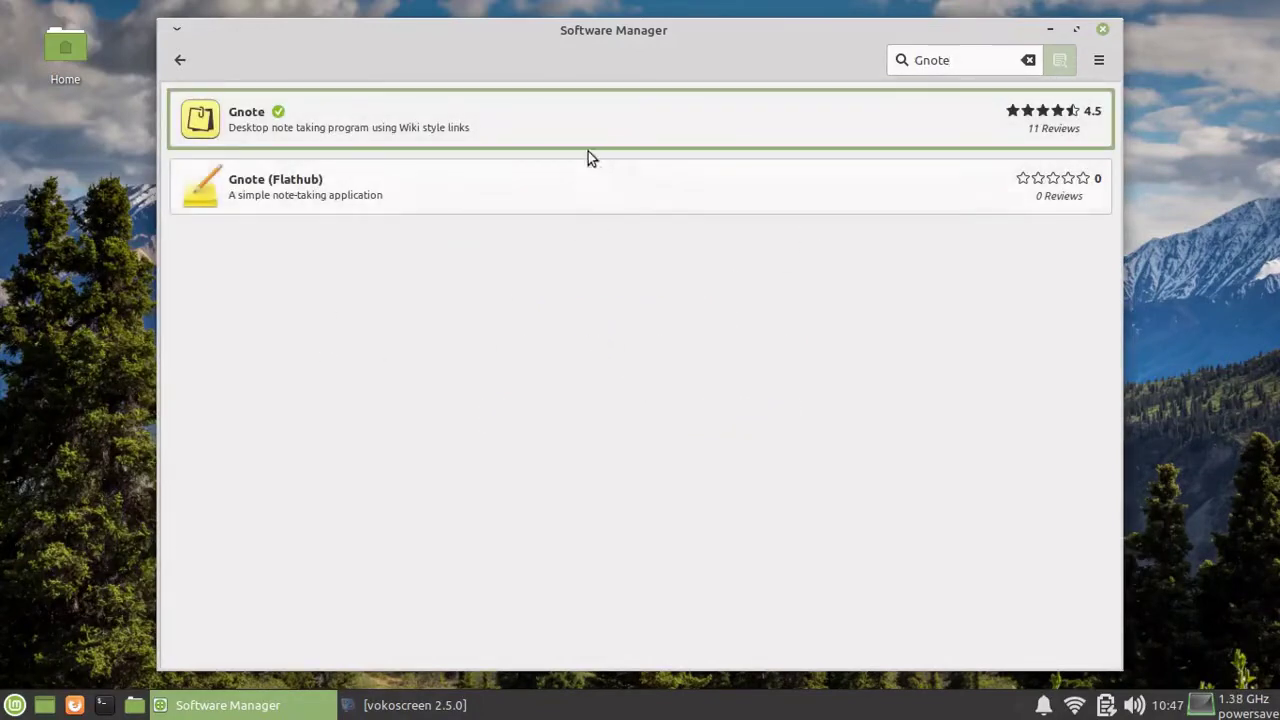
{"action": "left_click", "coordinate": [392, 121]}
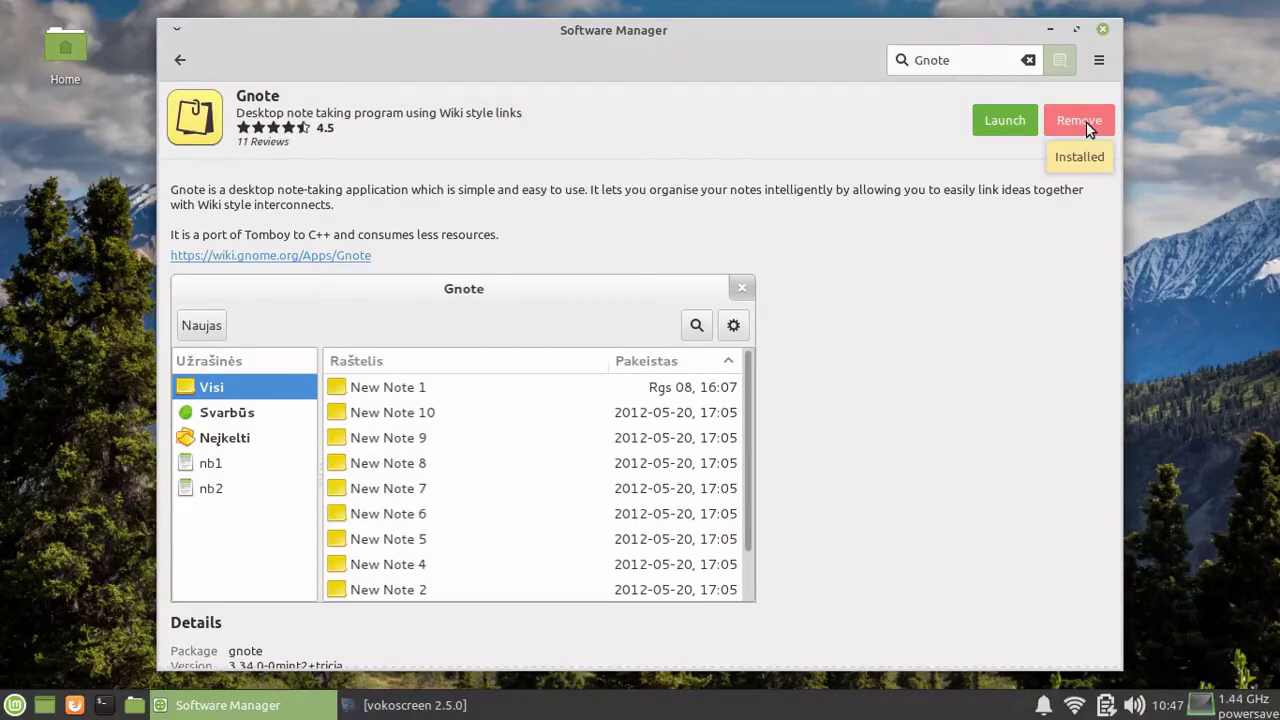
Remove Gnote, authenticating the removal with the account password.
{"action": "left_click", "coordinate": [1089, 130]}
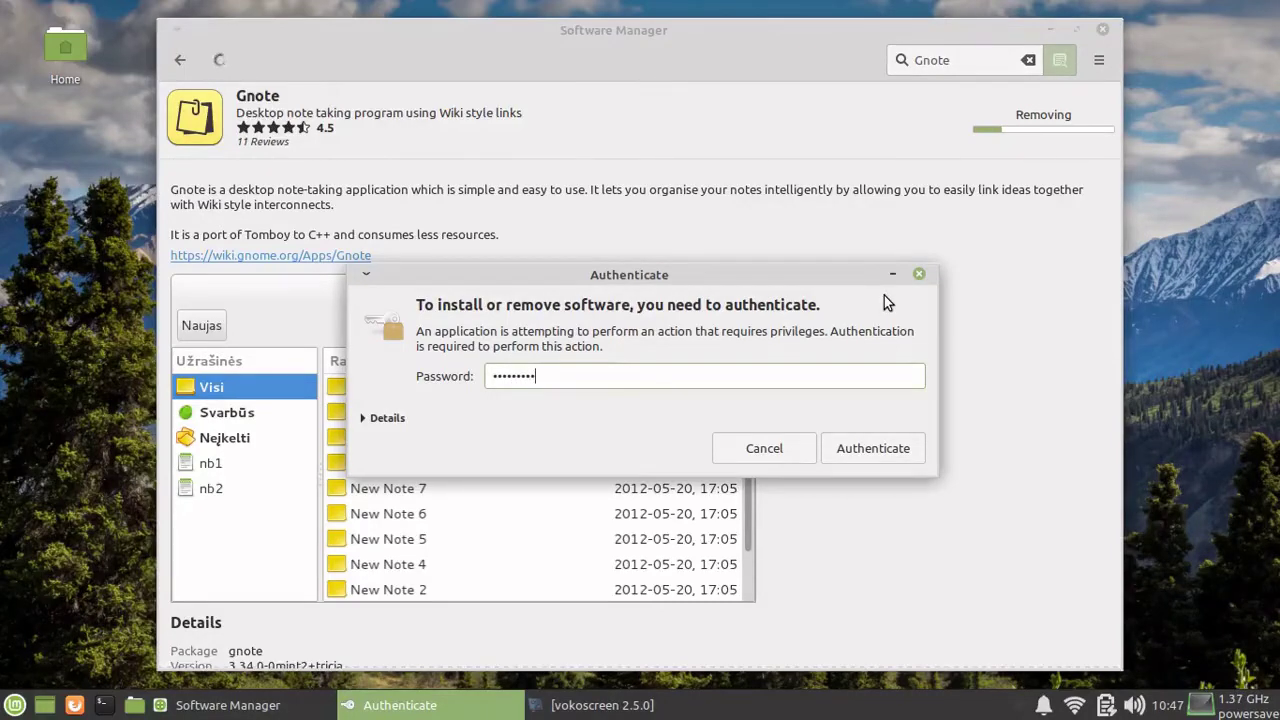
{"action": "left_click", "coordinate": [870, 457]}
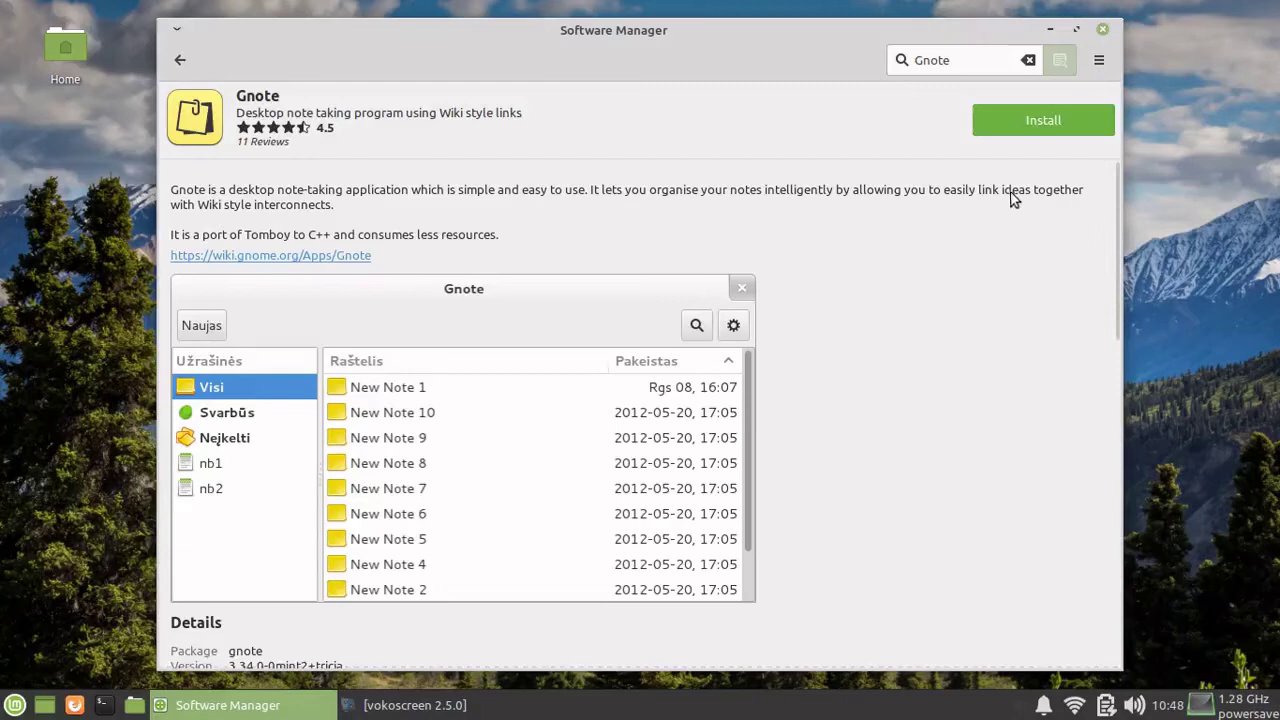
Go back from the Gnote page through the search results to the home page.
{"action": "left_click", "coordinate": [177, 62]}
{"action": "left_click", "coordinate": [177, 58]}
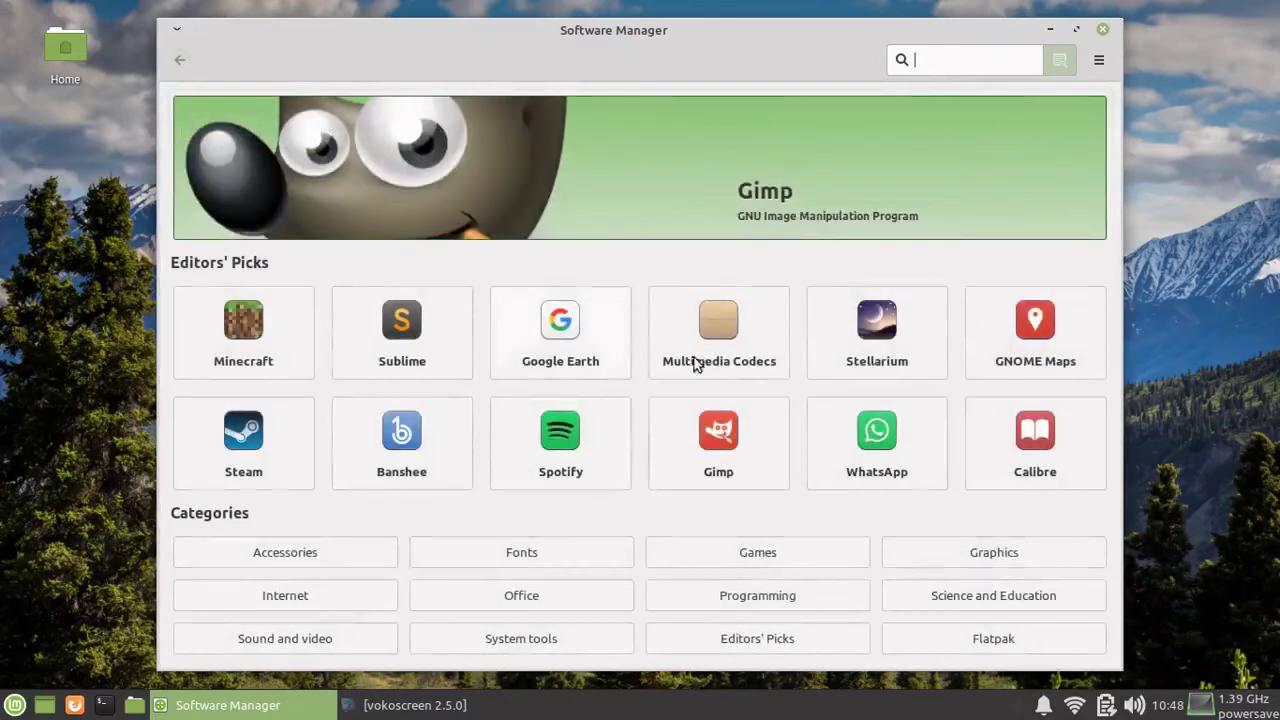